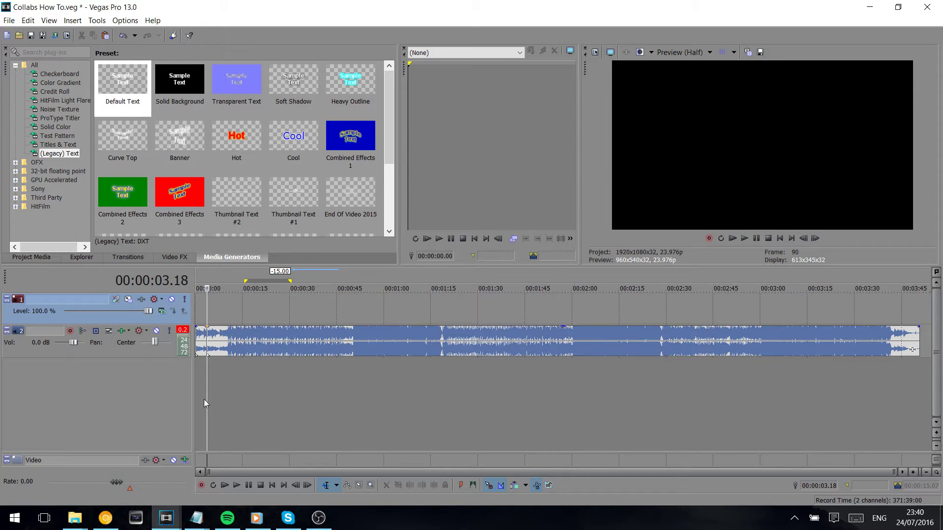
- Trim the start of the song's audio event, then restore it to its original start
scroll(236, 397, up, 1)
scroll(329, 406, up, 3)
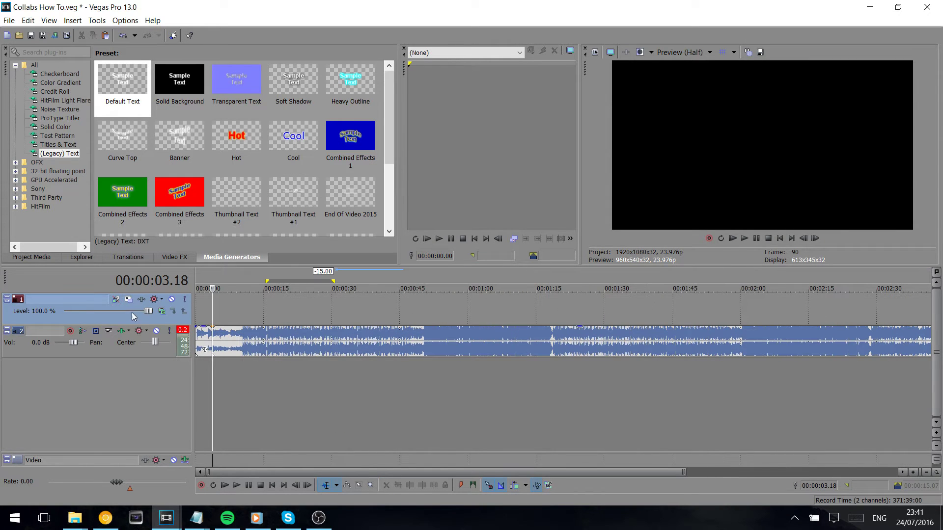
drag(211, 333, 211, 337)
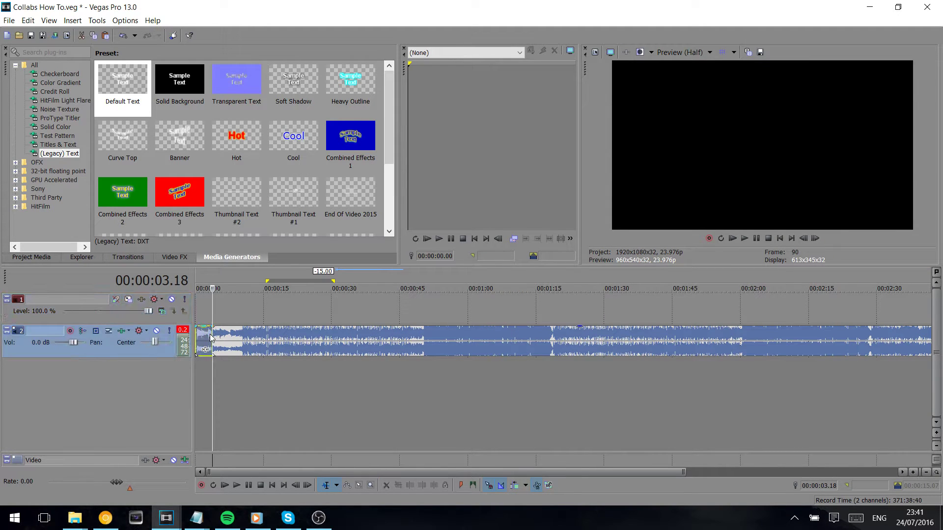
drag(211, 337, 197, 337)
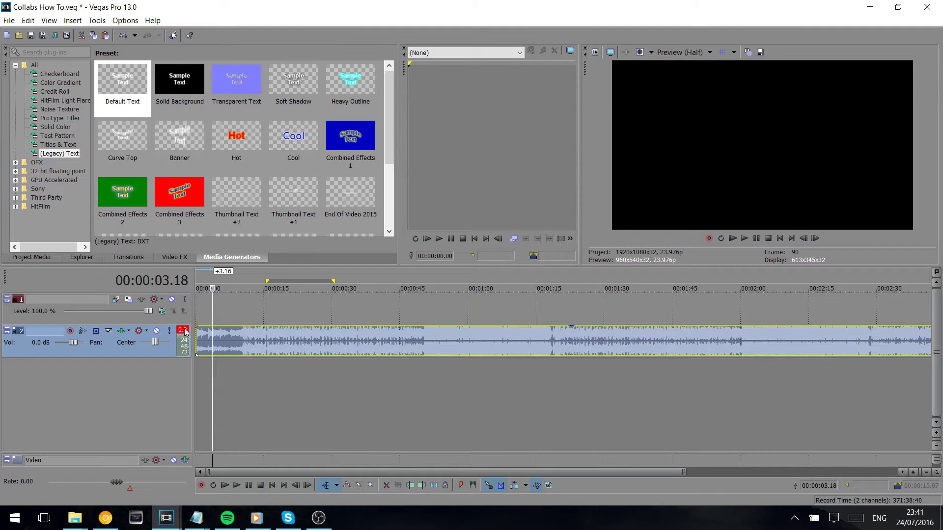
click(202, 313)
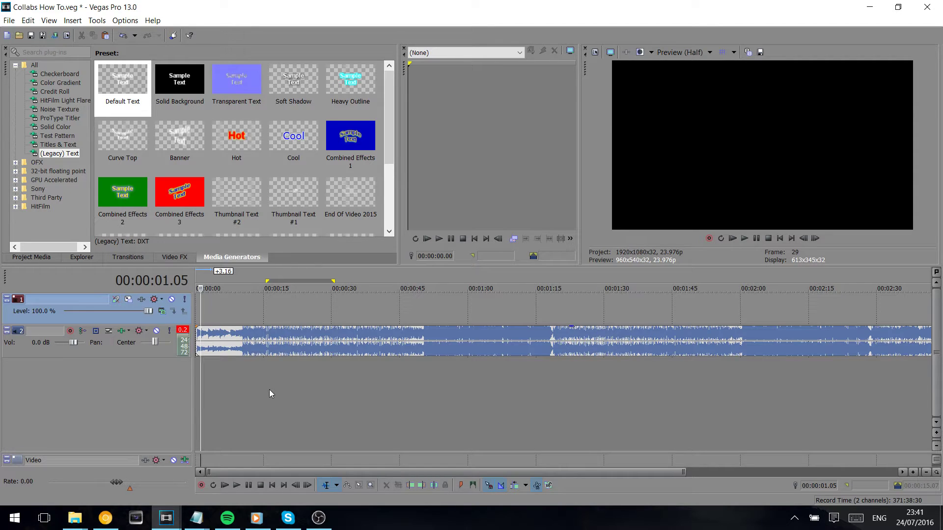
- Move the edit point through the song to find its part changes and its end
drag(669, 472, 477, 461)
click(238, 315)
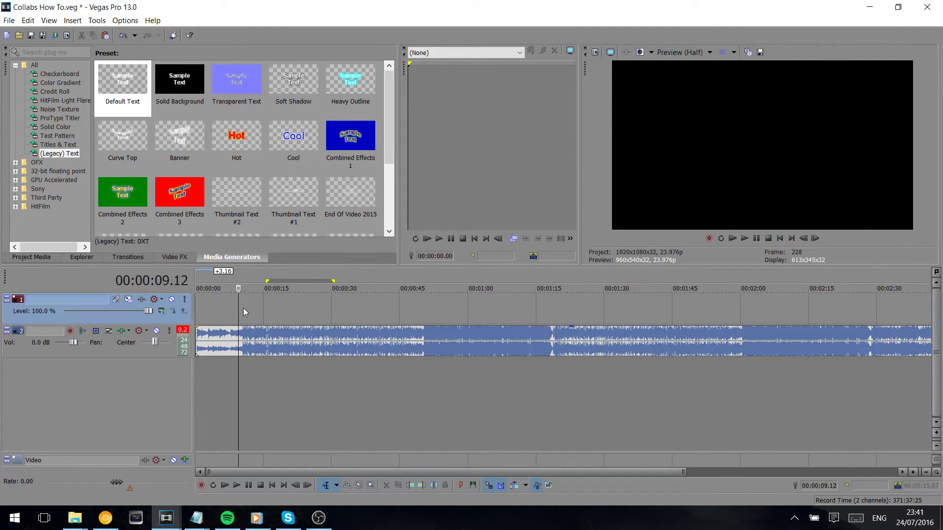
scroll(260, 295, up, 5)
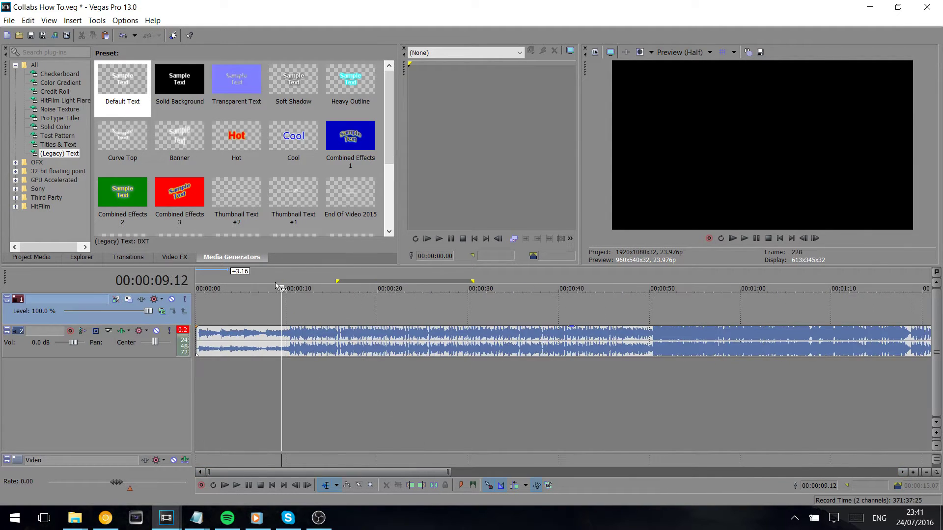
click(468, 300)
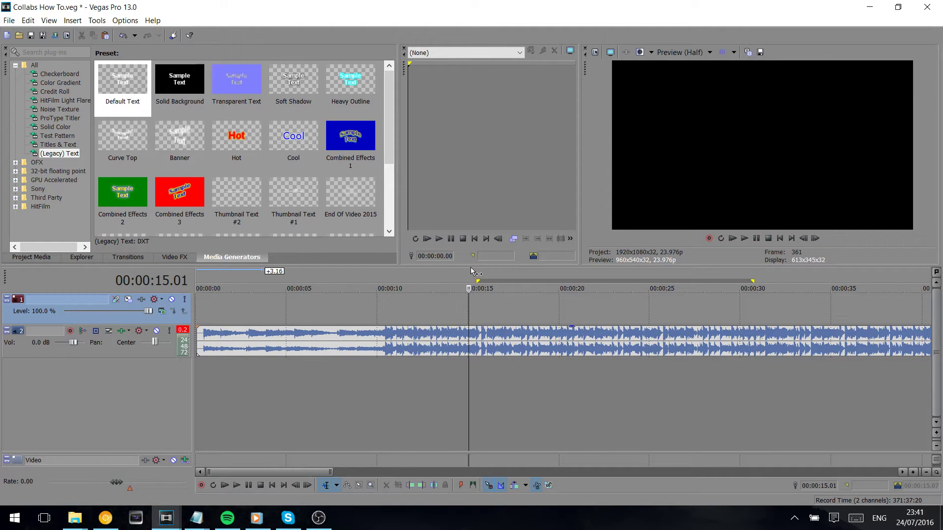
click(387, 313)
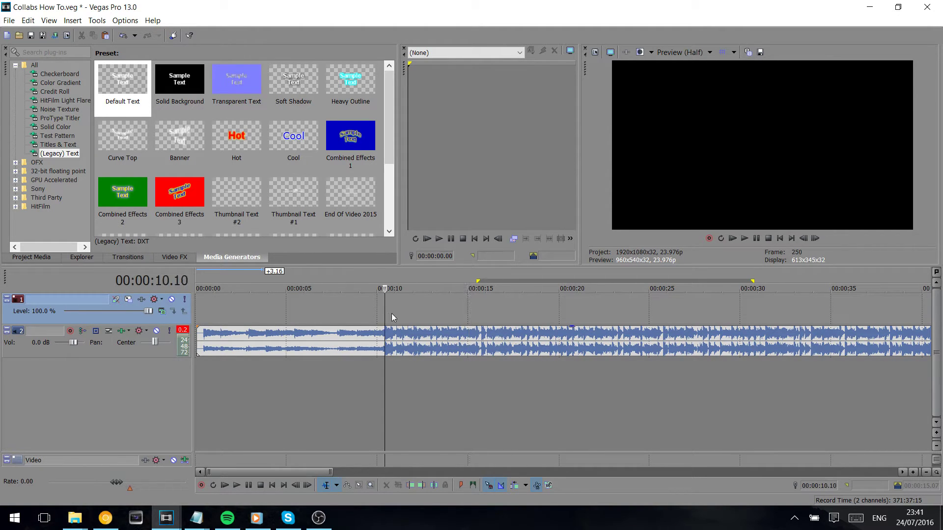
scroll(391, 313, up, 3)
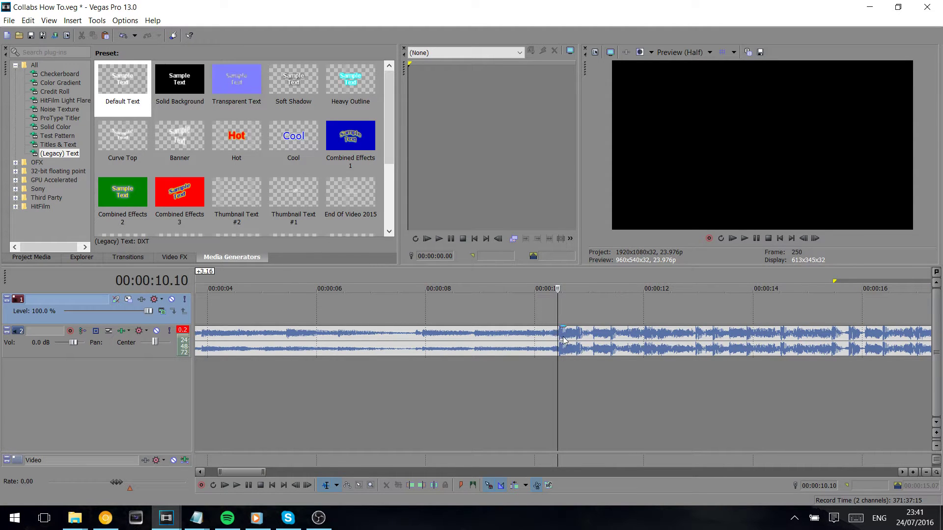
scroll(559, 338, down, 3)
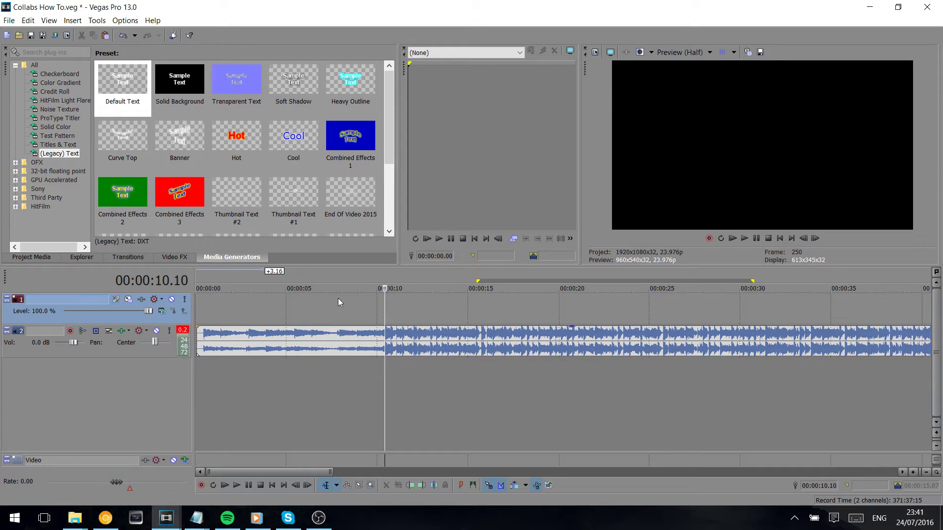
scroll(832, 334, down, 5)
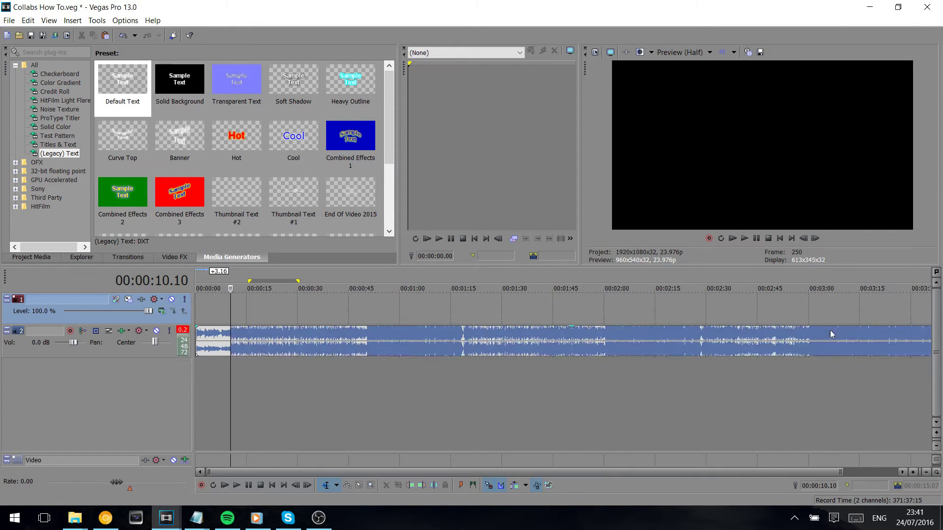
click(912, 304)
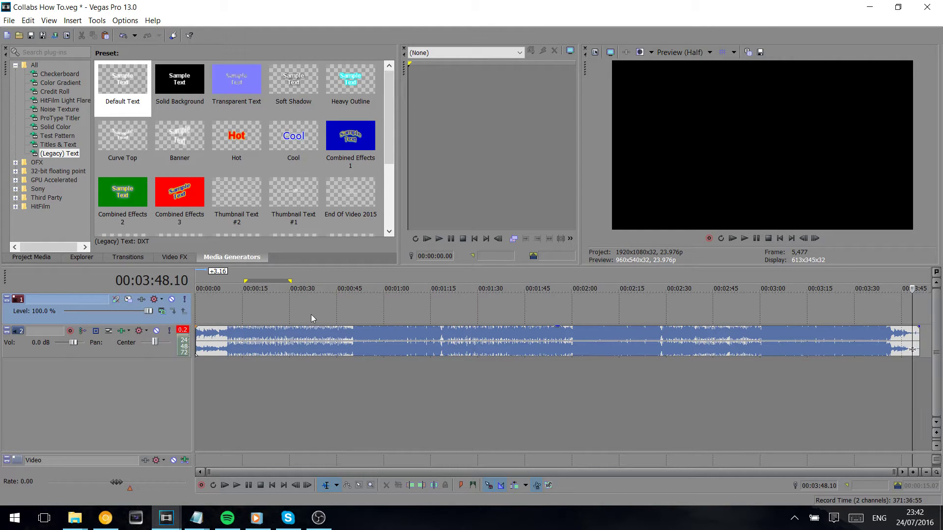
- Put the edit point on the part change near 10 seconds and select back to the start
click(240, 302)
scroll(351, 309, up, 3)
scroll(350, 309, up, 2)
click(384, 310)
scroll(387, 310, up, 4)
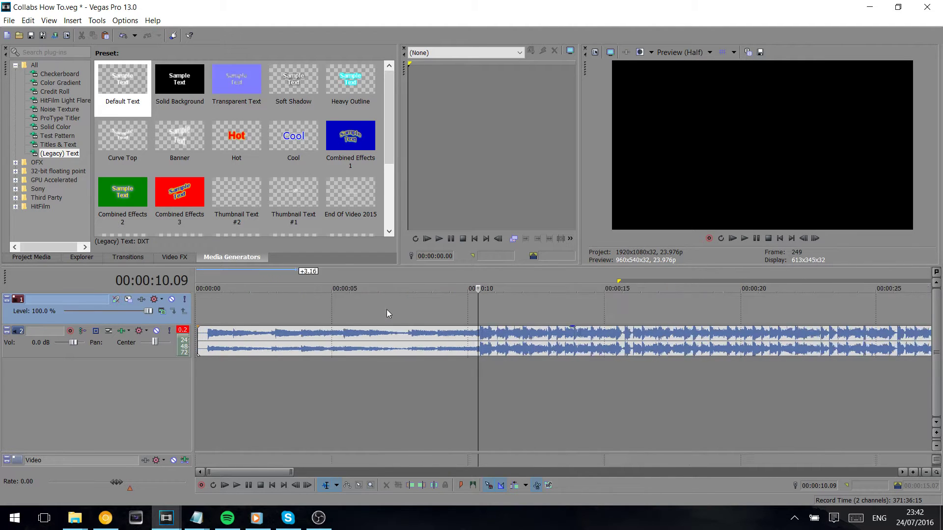
click(562, 276)
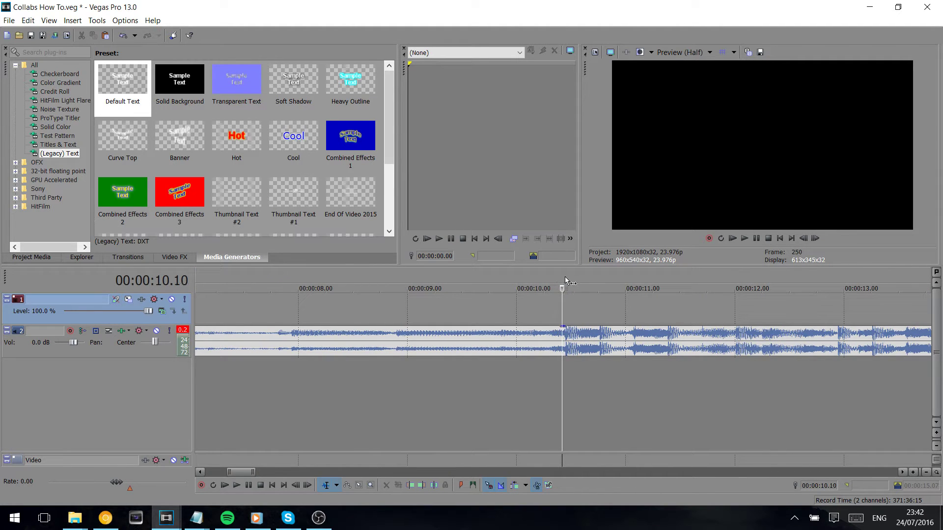
click(565, 276)
drag(560, 281, 2, 266)
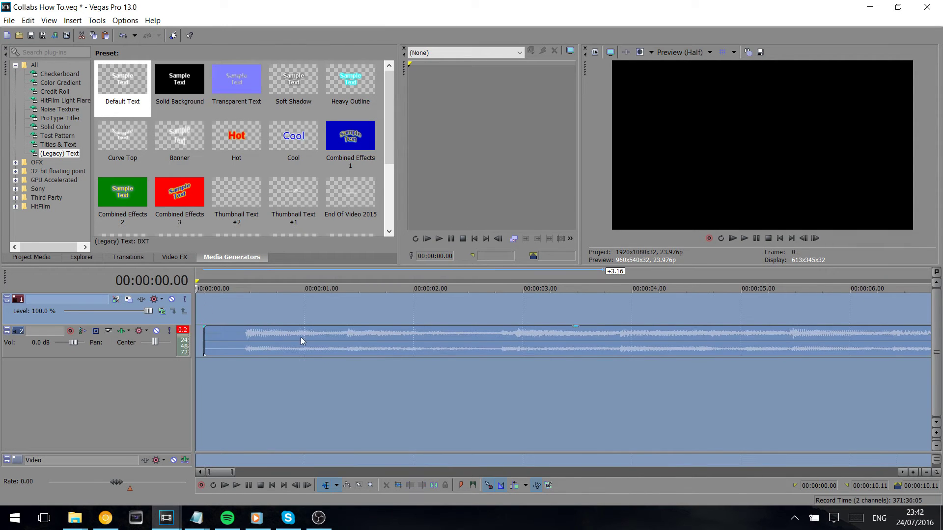
- Adjust the time selection's end to exactly 00:00:10.08
scroll(312, 346, down, 8)
click(359, 344)
scroll(322, 340, up, 6)
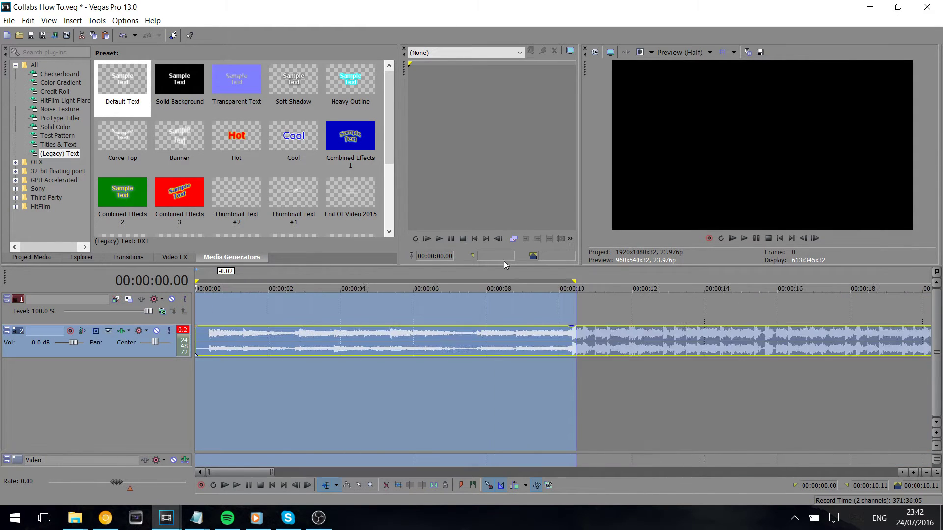
mouse_move(766, 302)
mouse_down()
mouse_move(737, 302)
mouse_move(759, 301)
mouse_up()
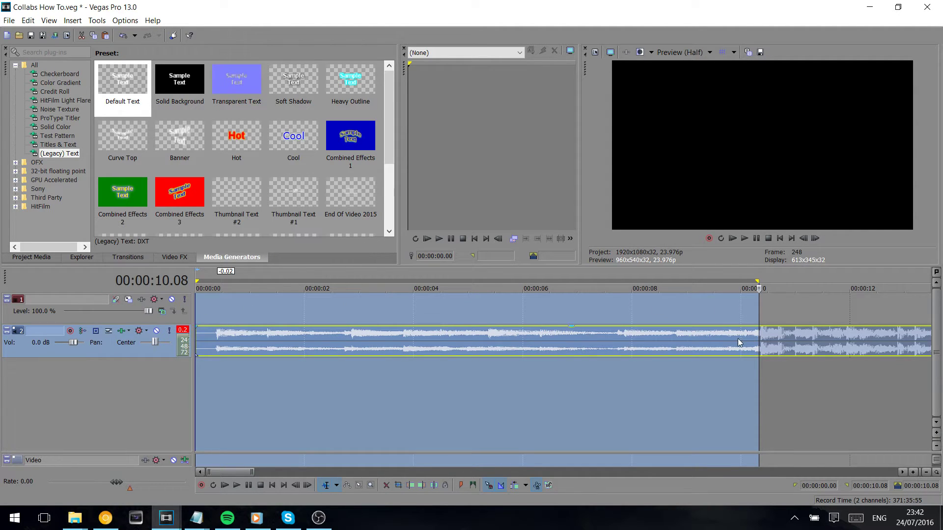
scroll(722, 339, down, 2)
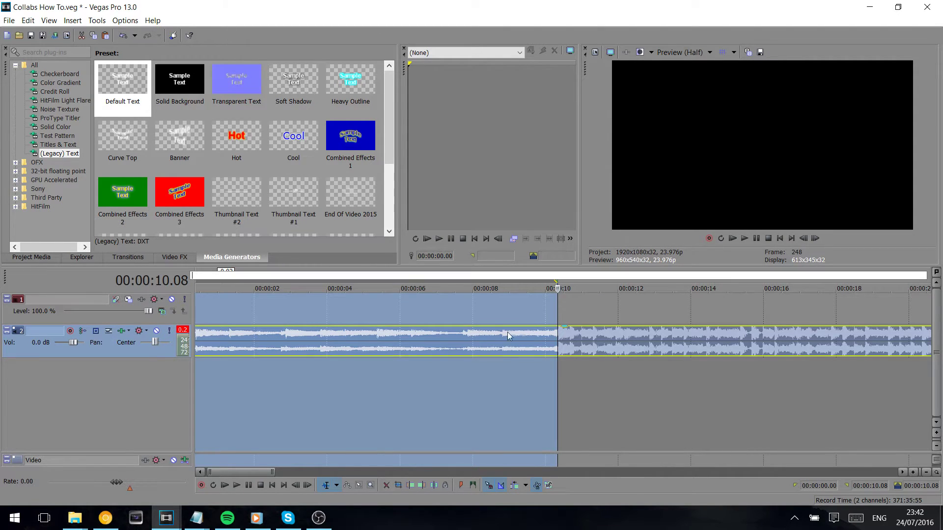
- Clear the first selection and select the second part from 00:00:10.08 to 00:00:19.12
click(497, 321)
scroll(502, 335, down, 1)
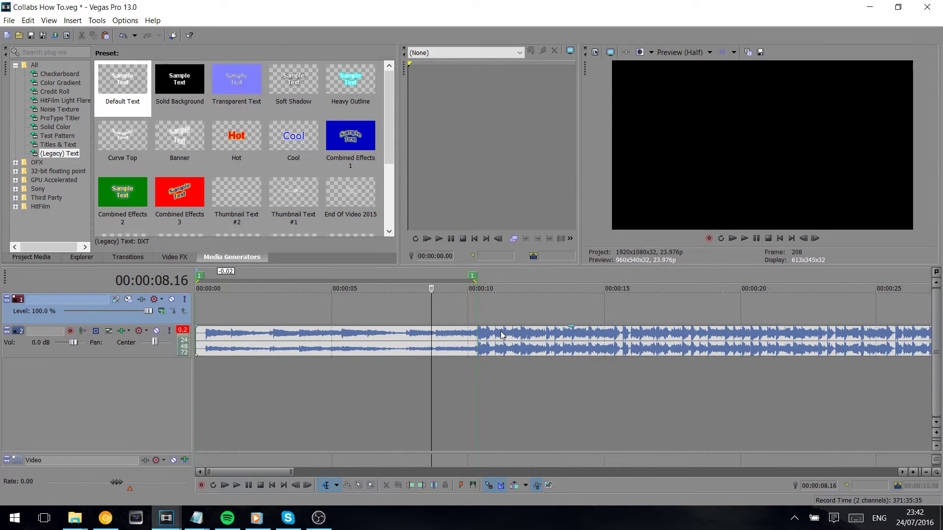
click(479, 299)
scroll(480, 300, up, 2)
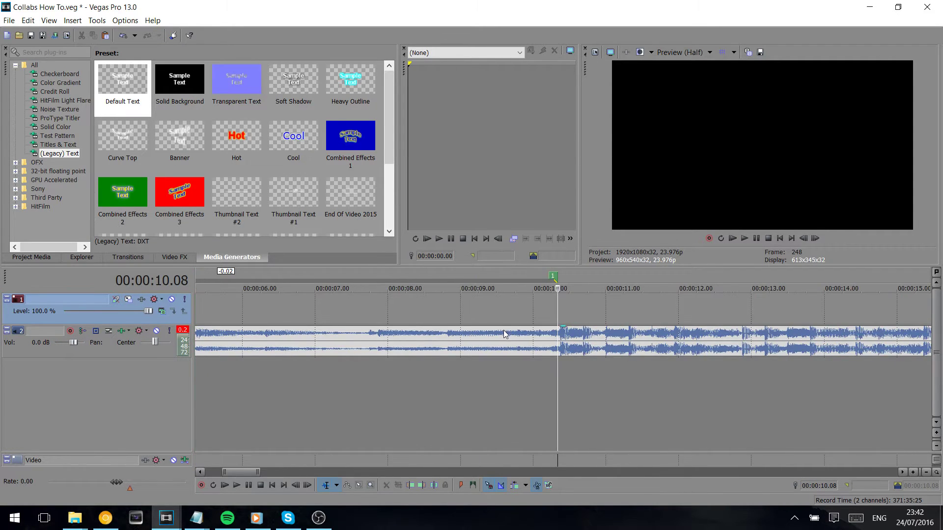
scroll(505, 334, down, 2)
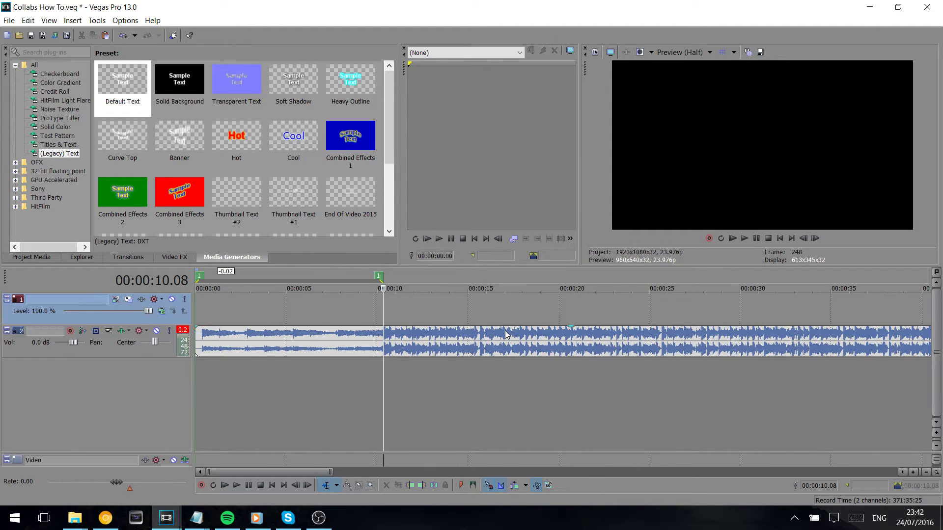
scroll(506, 334, up, 1)
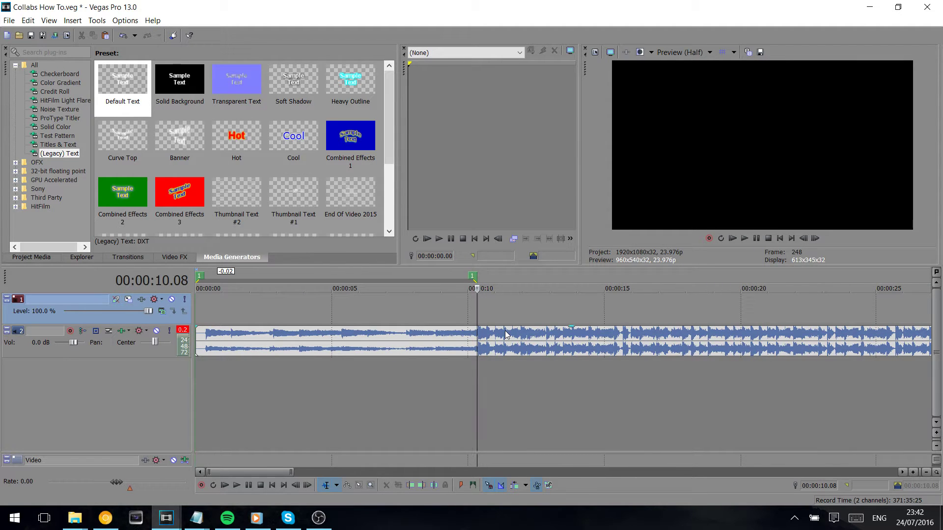
drag(488, 280, 761, 264)
- Place the edit point on the second part's end at 00:00:20.09
click(752, 305)
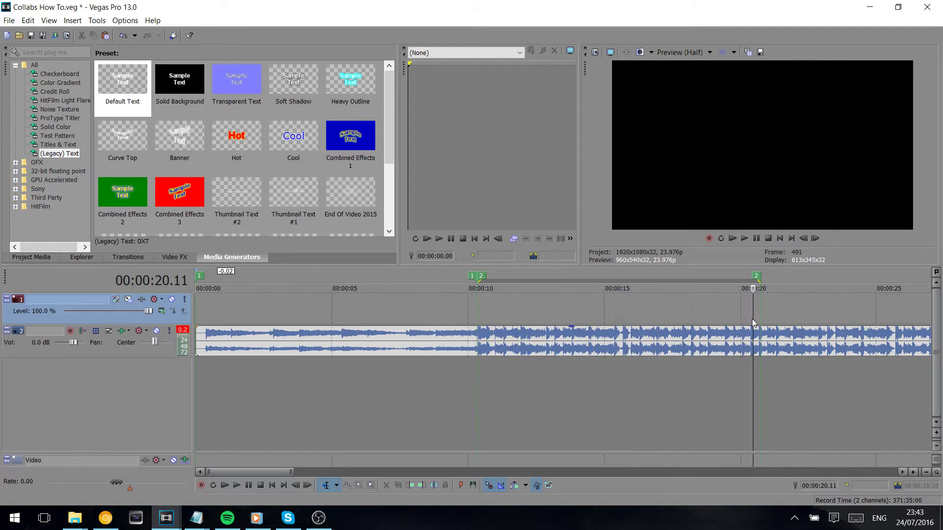
scroll(750, 304, up, 5)
scroll(751, 307, up, 2)
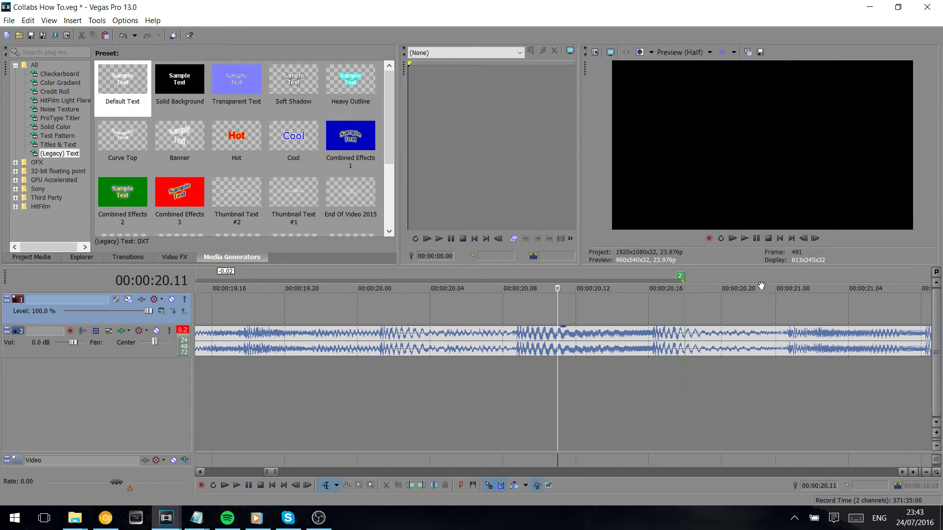
click(656, 335)
click(795, 345)
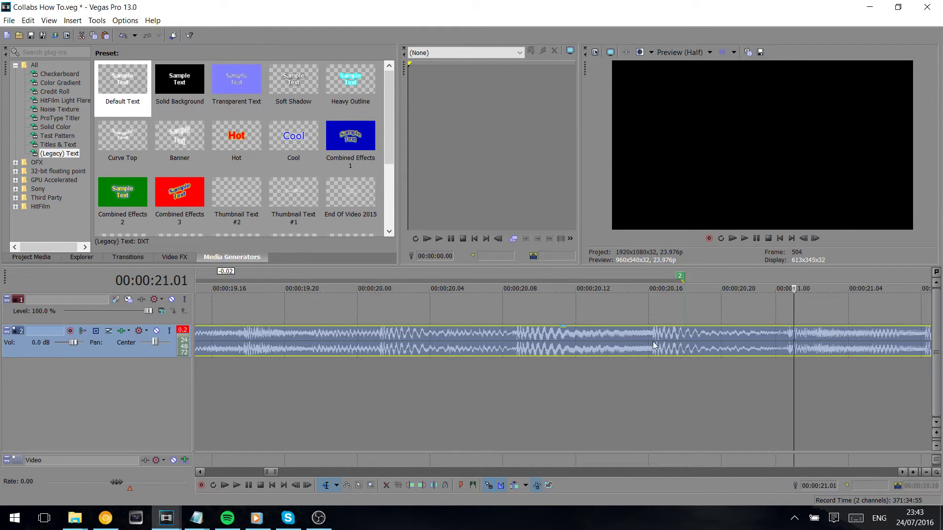
click(521, 347)
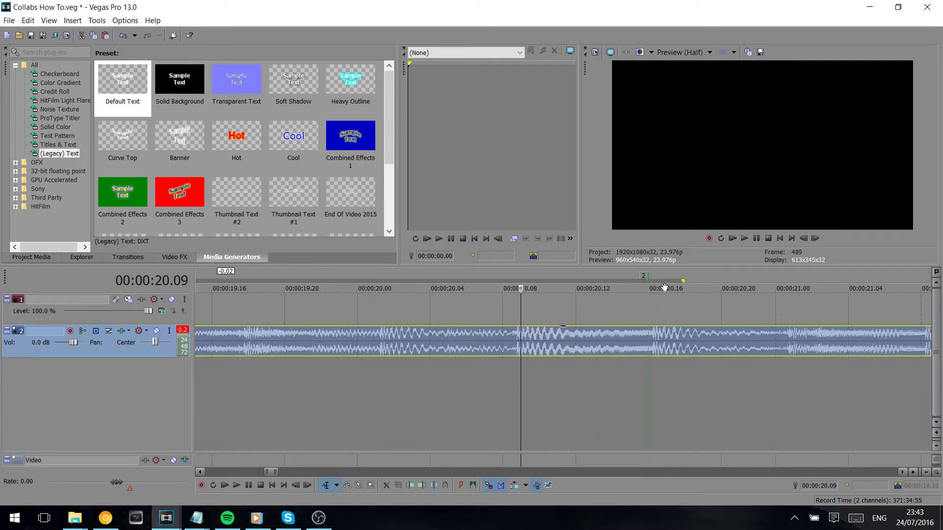
scroll(511, 285, down, 6)
- Select from marker 2 to 00:00:31.08 and add marker 3 with M
click(535, 309)
scroll(534, 308, down, 2)
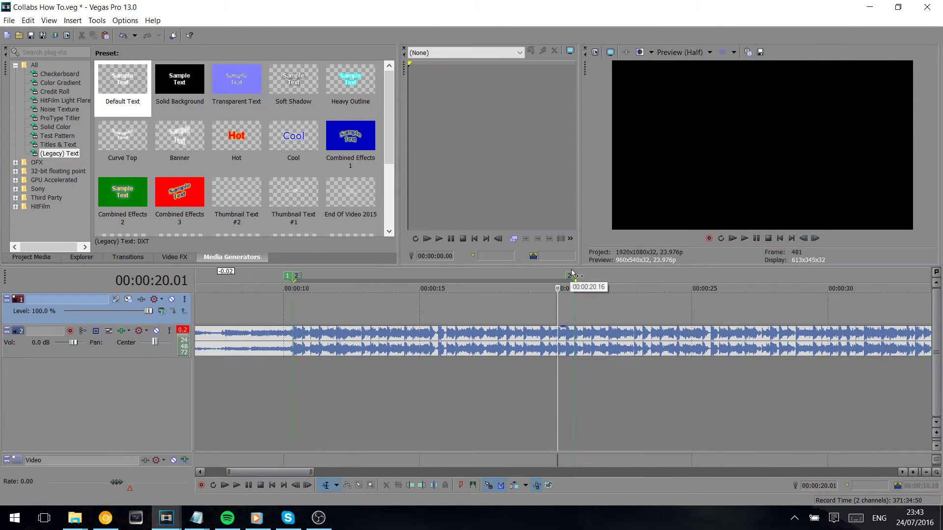
drag(576, 281, 857, 235)
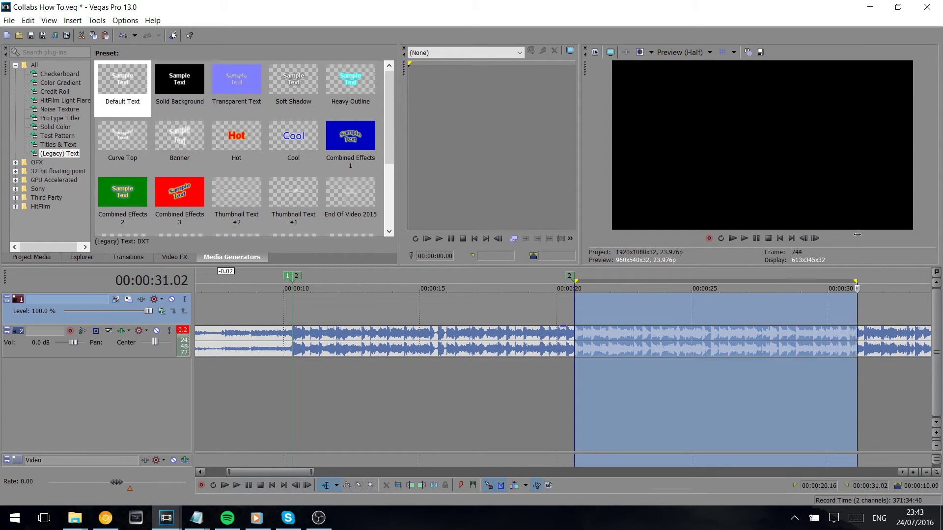
scroll(754, 399, up, 5)
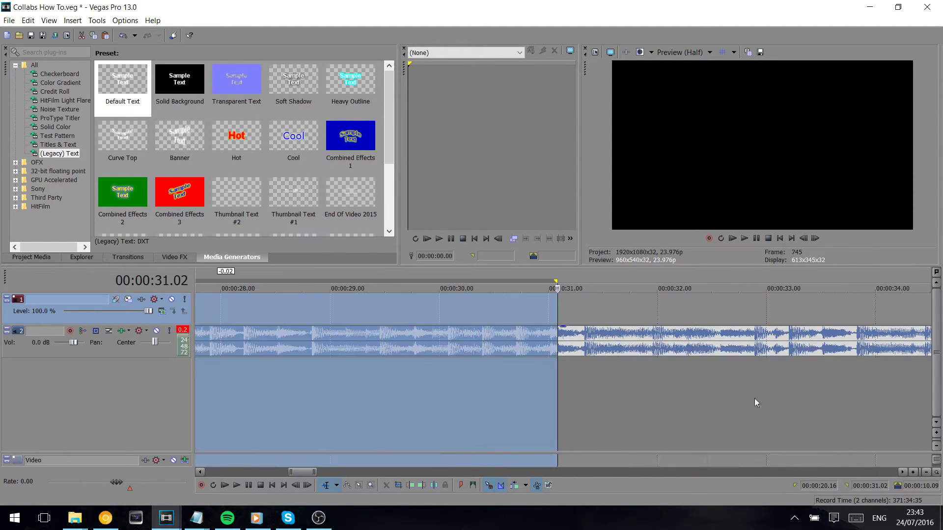
drag(552, 305, 670, 305)
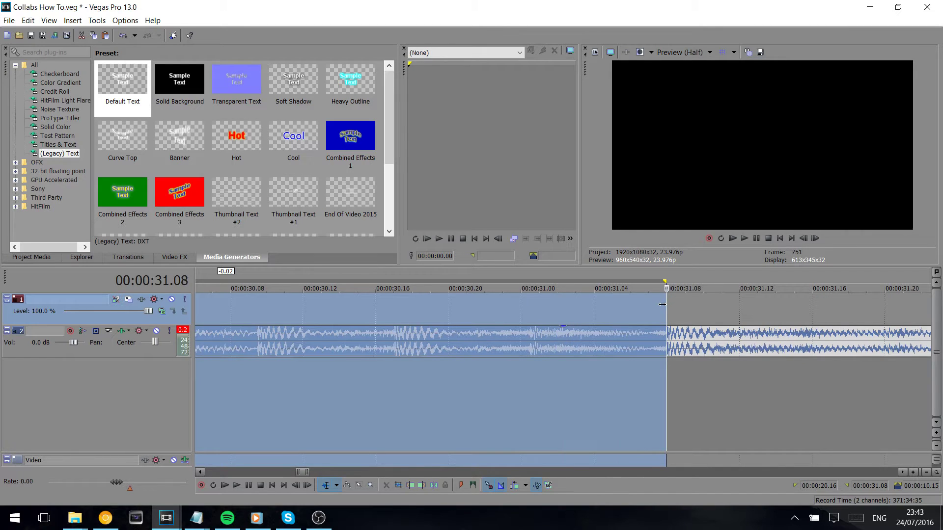
key(m)
click(631, 309)
scroll(629, 324, down, 5)
scroll(630, 327, down, 4)
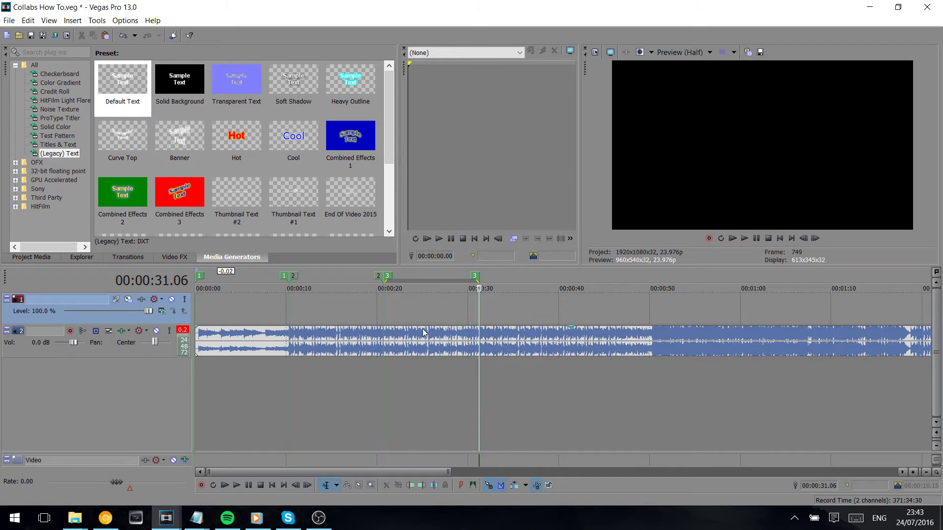
scroll(362, 289, down, 4)
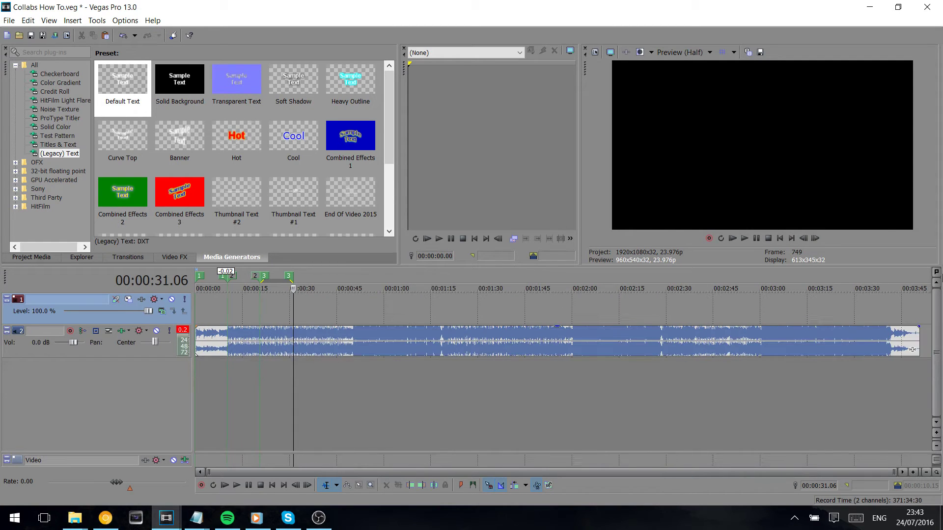
- Drop Default Text at the video track start, change it to 'PART 1', and remove the bold
scroll(357, 402, up, 4)
scroll(402, 405, down, 2)
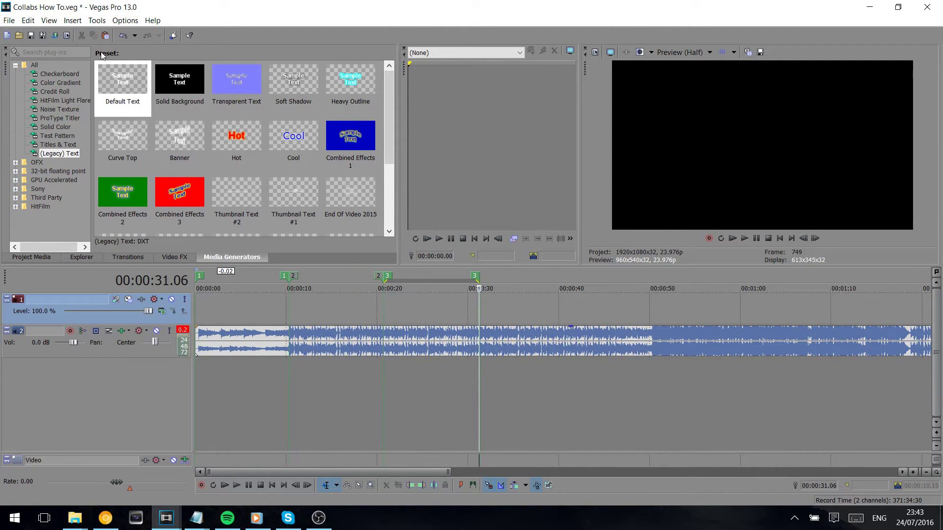
click(490, 312)
drag(122, 82, 224, 309)
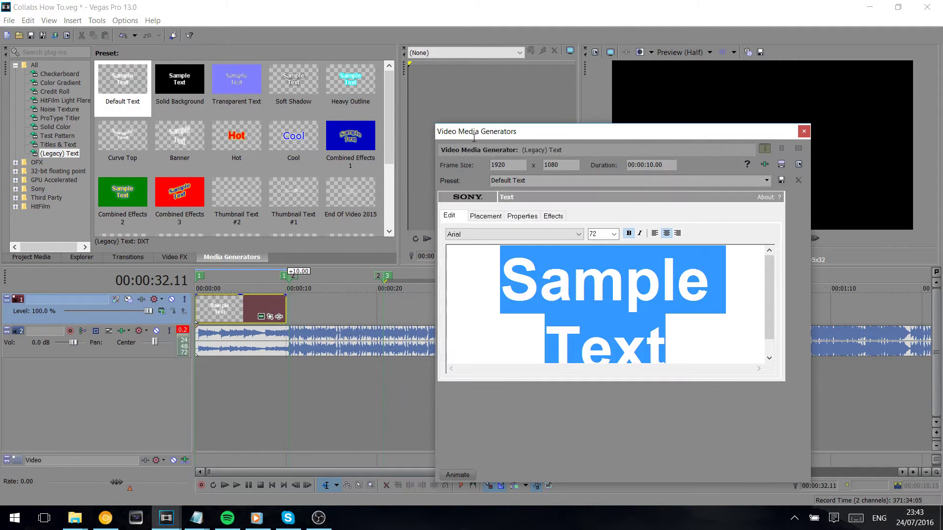
key(BackSpace)
text(part)
key(BackSpace)
key(BackSpace)
key(BackSpace)
key(BackSpace)
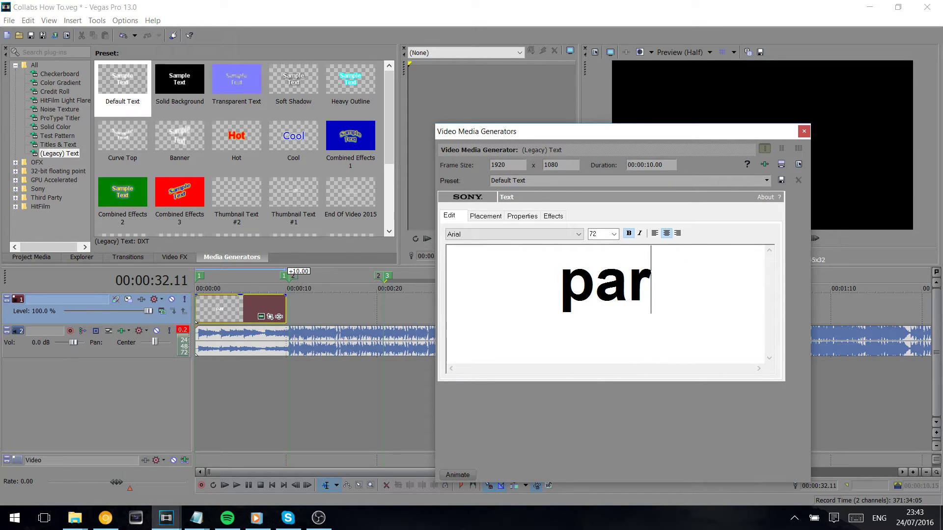
text(PART 1)
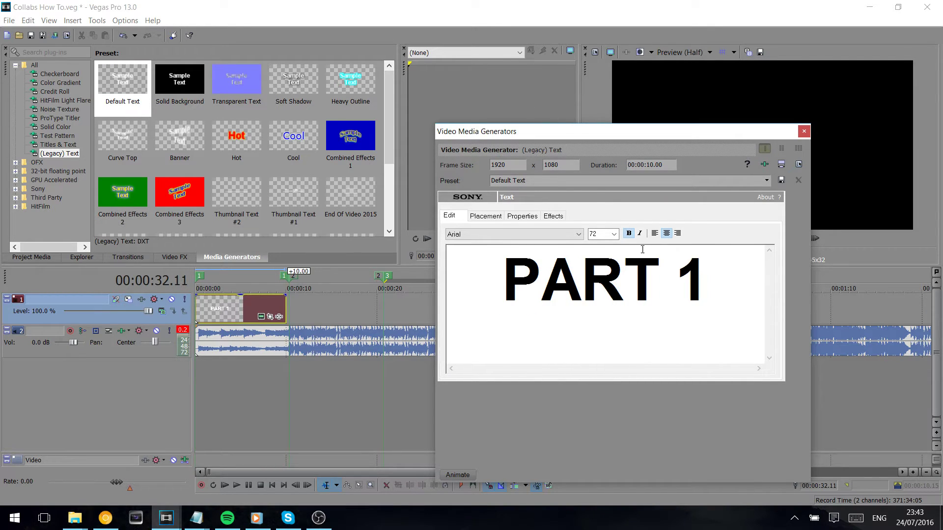
click(628, 233)
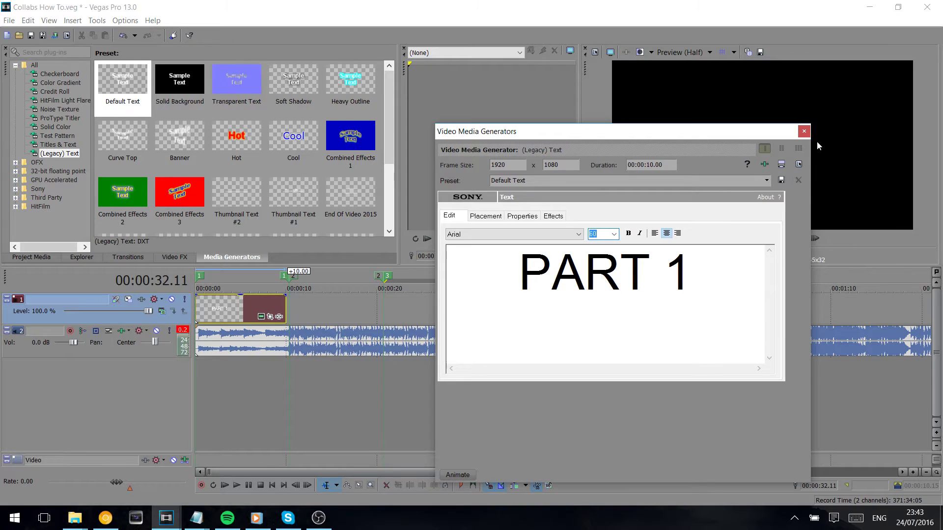
click(804, 131)
click(263, 307)
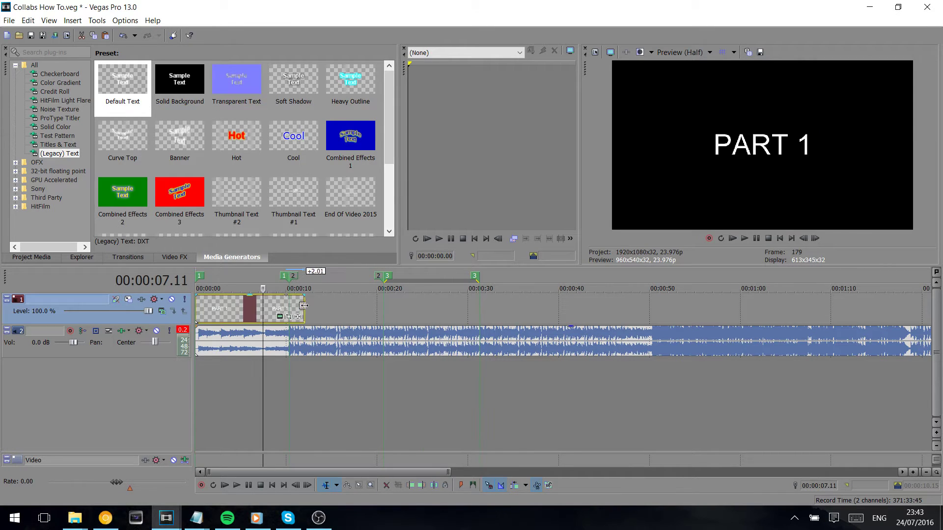
- Trim PART 1 to 10 seconds and paste a new copy ending at 20 seconds reading 'PART 2'
drag(265, 307, 221, 307)
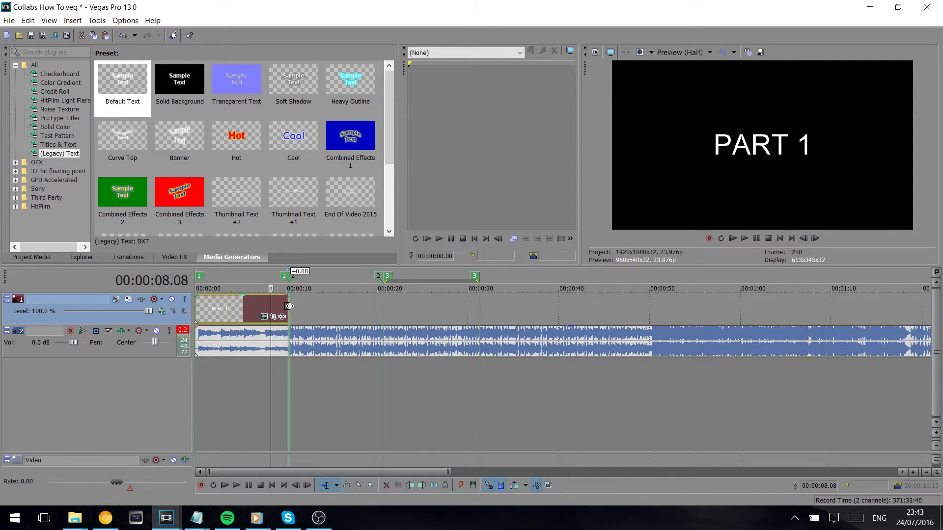
key(ctrl+v)
click(551, 227)
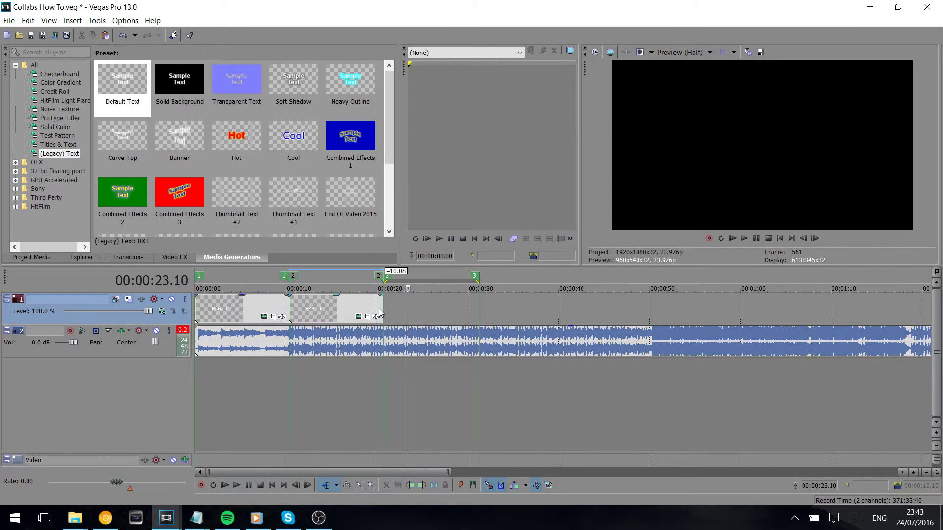
drag(386, 307, 329, 307)
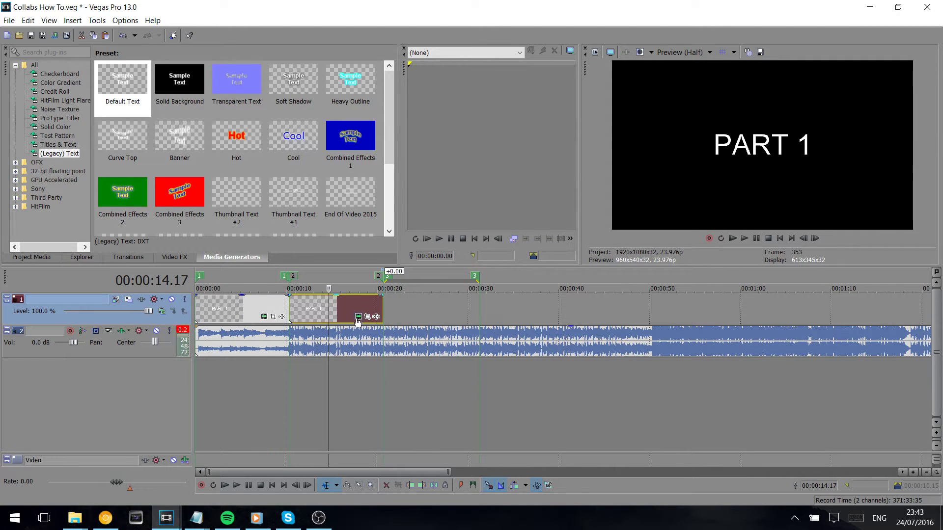
click(358, 317)
double_click(677, 274)
text(2)
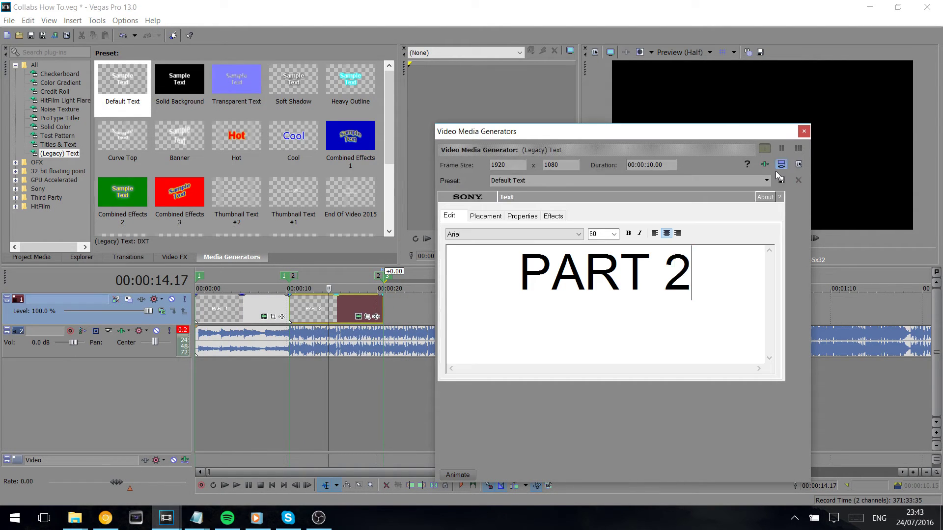
click(804, 131)
- Paste another new copy at 00:00:20.16 and change its text to 'PART 3'
click(332, 307)
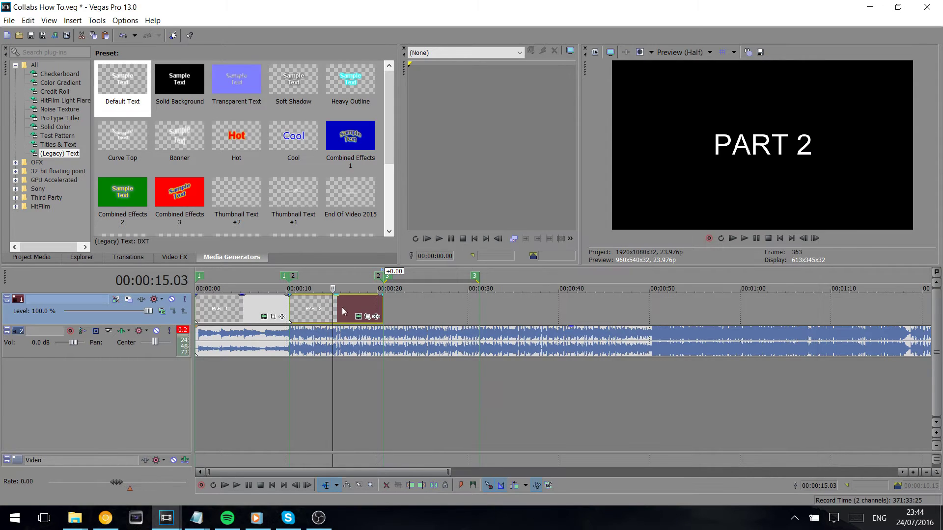
click(390, 305)
click(383, 305)
key(ctrl+v)
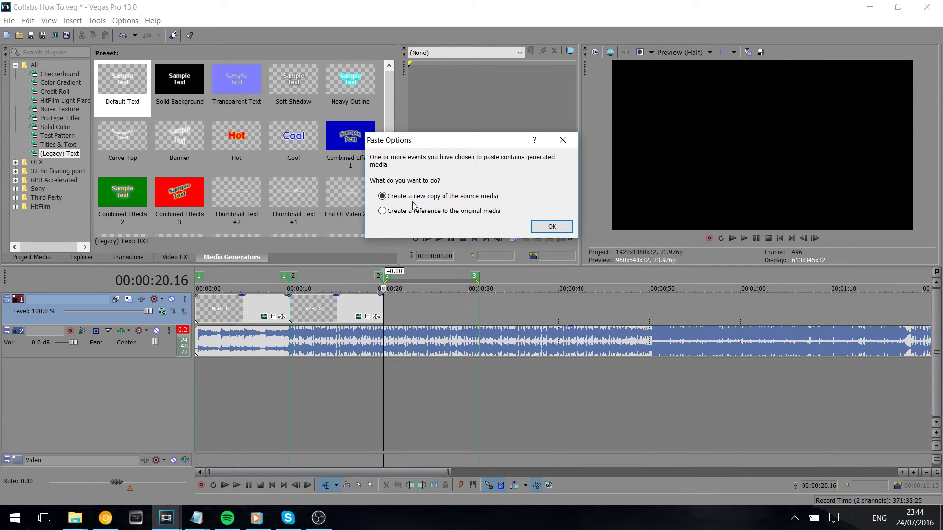
click(551, 226)
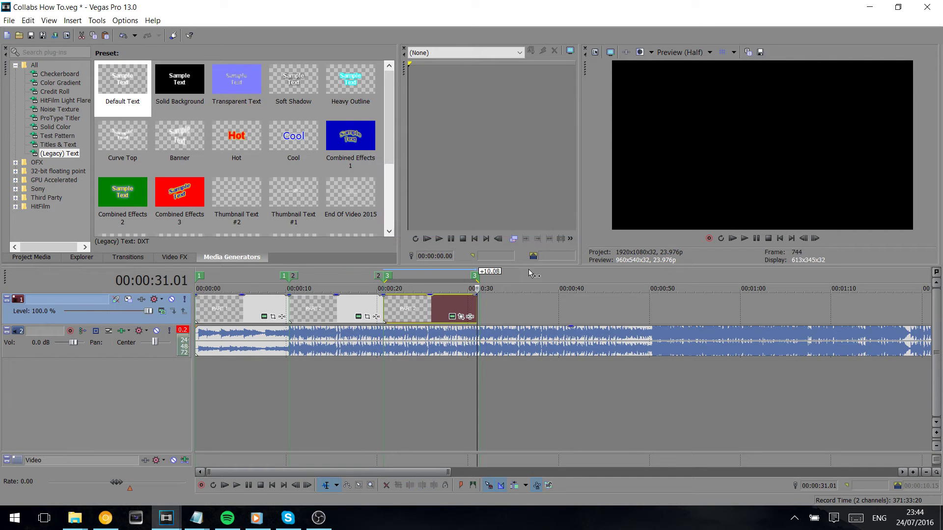
click(477, 304)
click(442, 315)
click(452, 317)
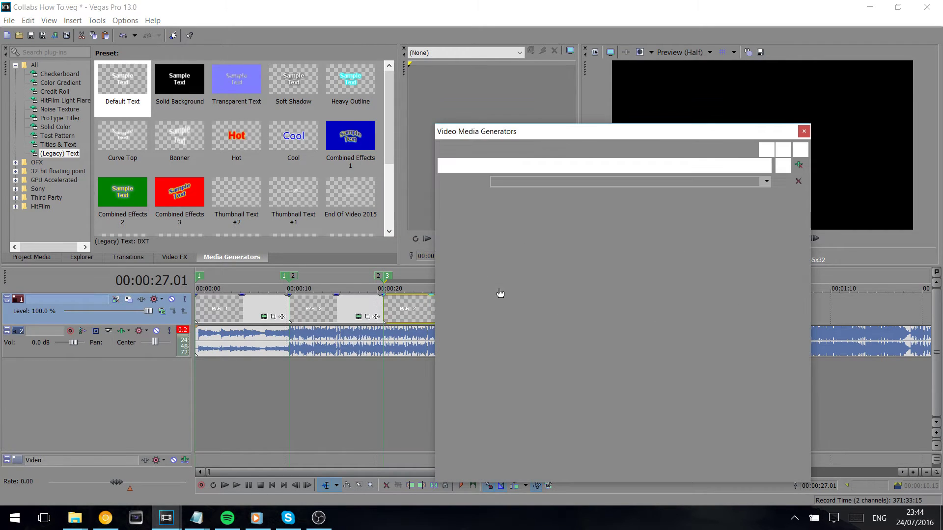
key(shift+Left)
text(3)
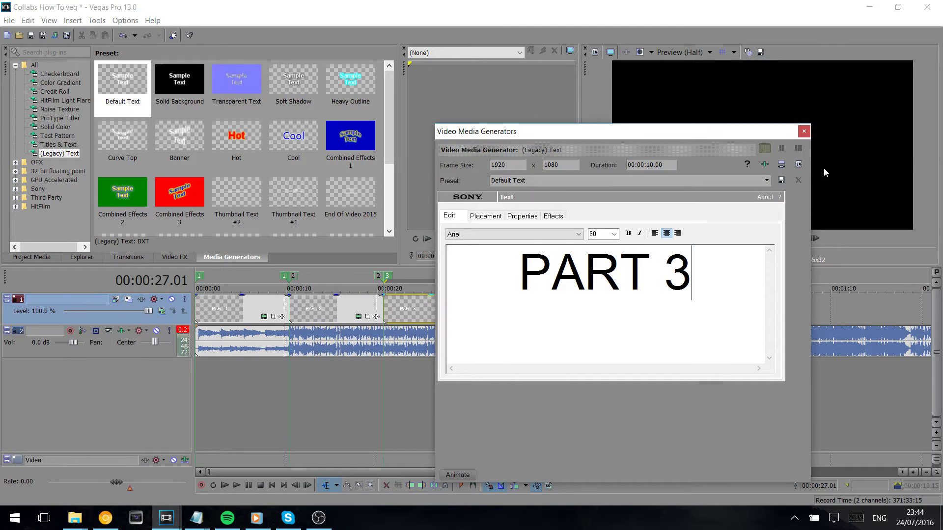
click(806, 132)
click(532, 305)
scroll(535, 308, down, 5)
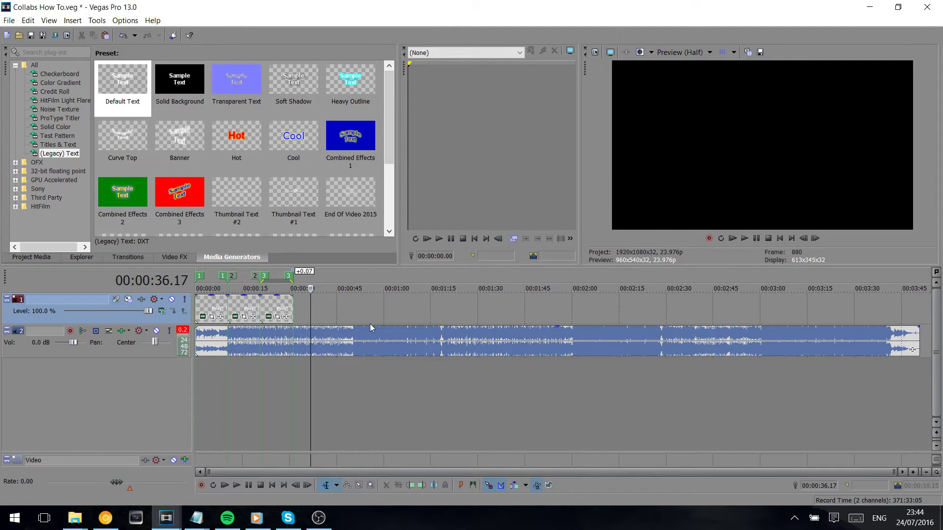
- Batch render each region as an MP3 Audio file and overwrite the existing files
click(96, 21)
mouse_move(59, 205)
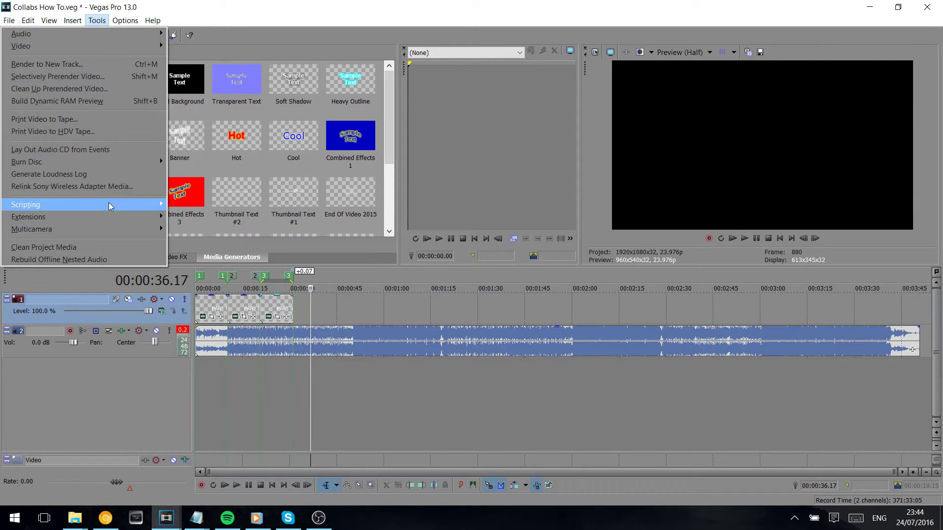
click(252, 248)
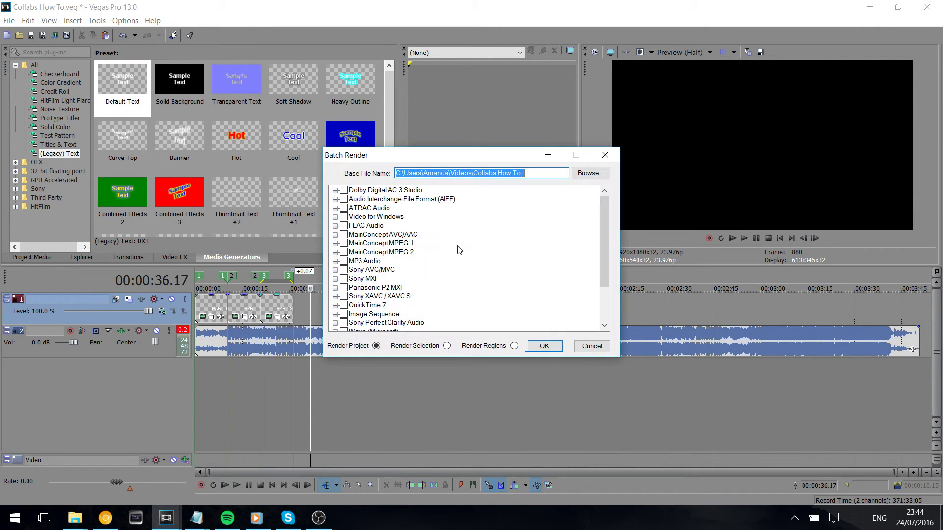
drag(408, 157, 551, 157)
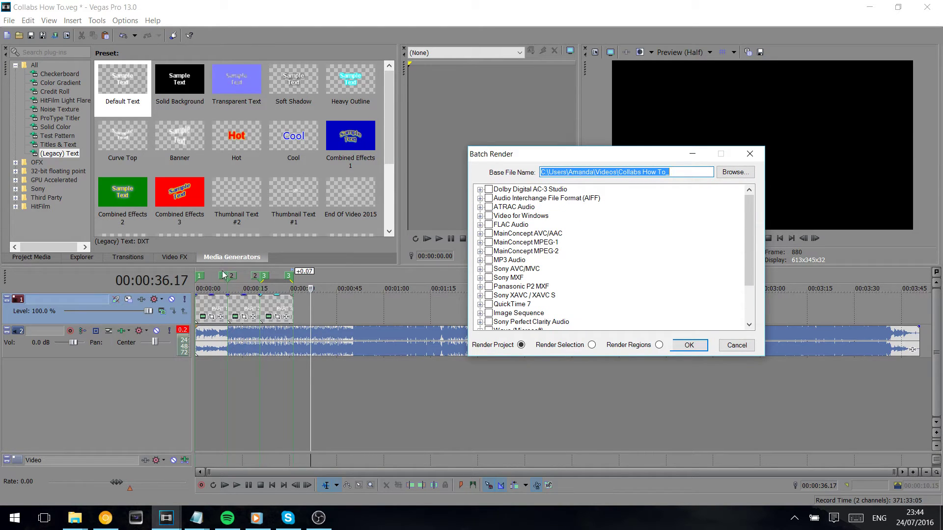
click(658, 345)
click(480, 260)
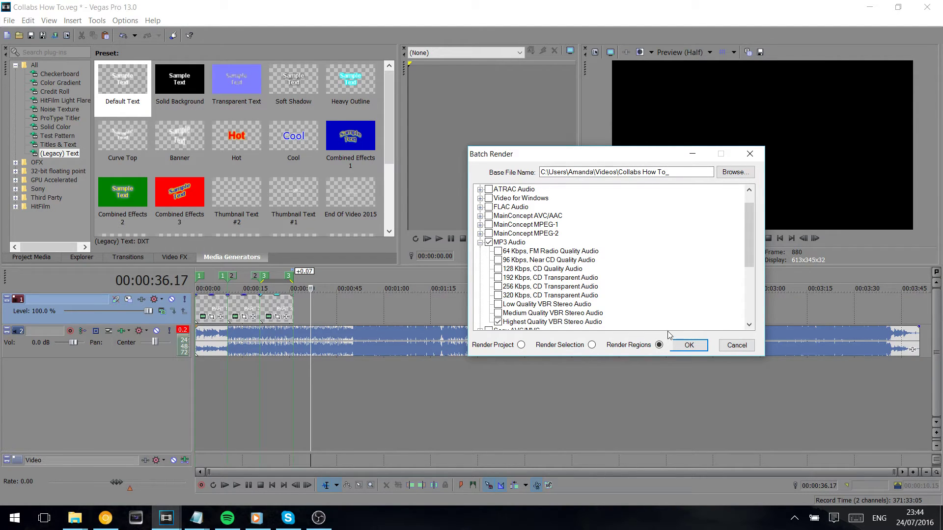
click(690, 345)
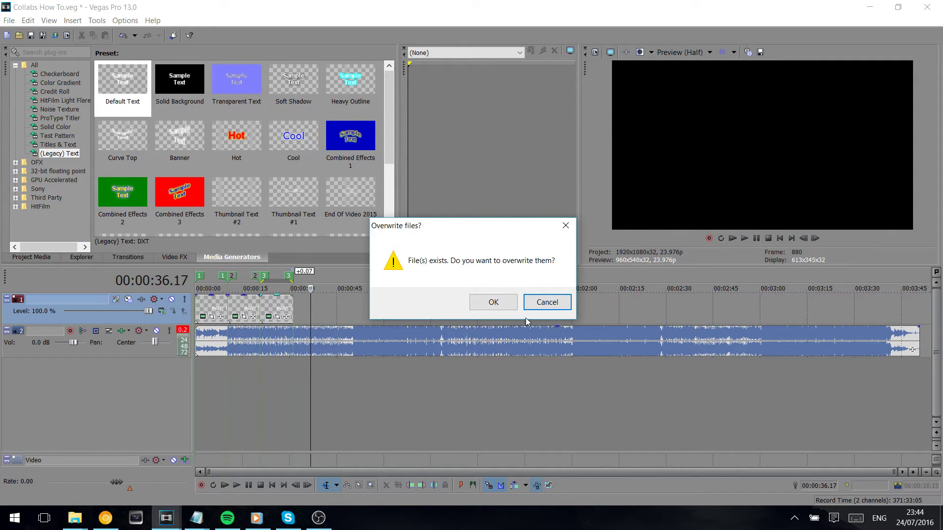
click(493, 302)
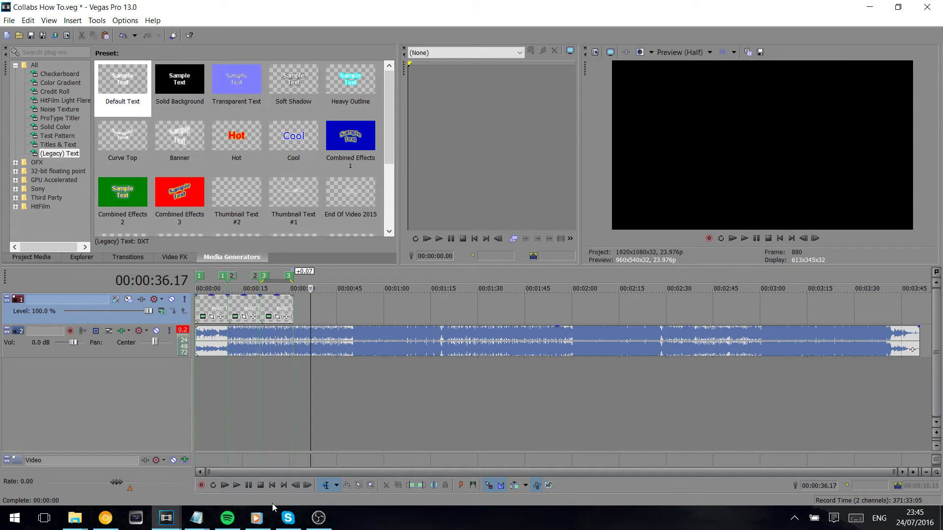
- Switch to the Potential Couples project from the taskbar
mouse_move(166, 517)
click(148, 475)
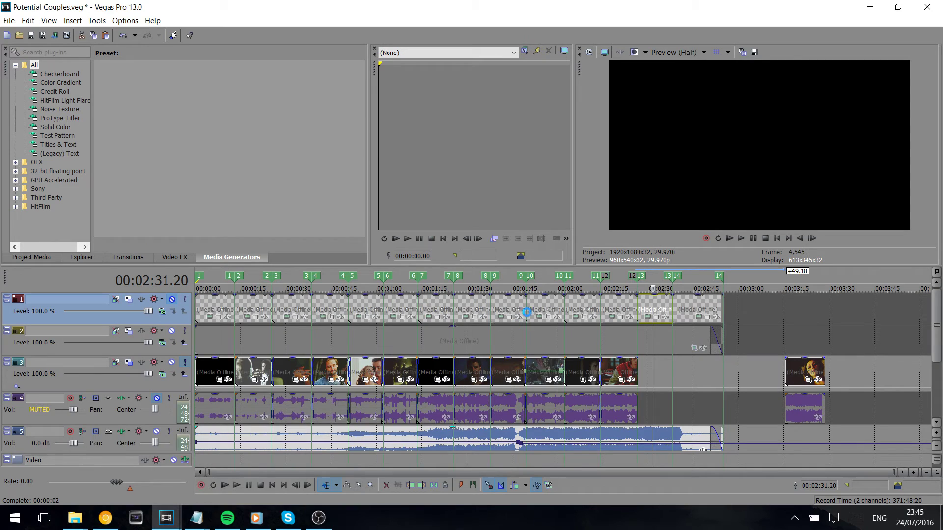
- Extend the start of the last track-3 clip to about 03:14.22, then check its end
click(673, 372)
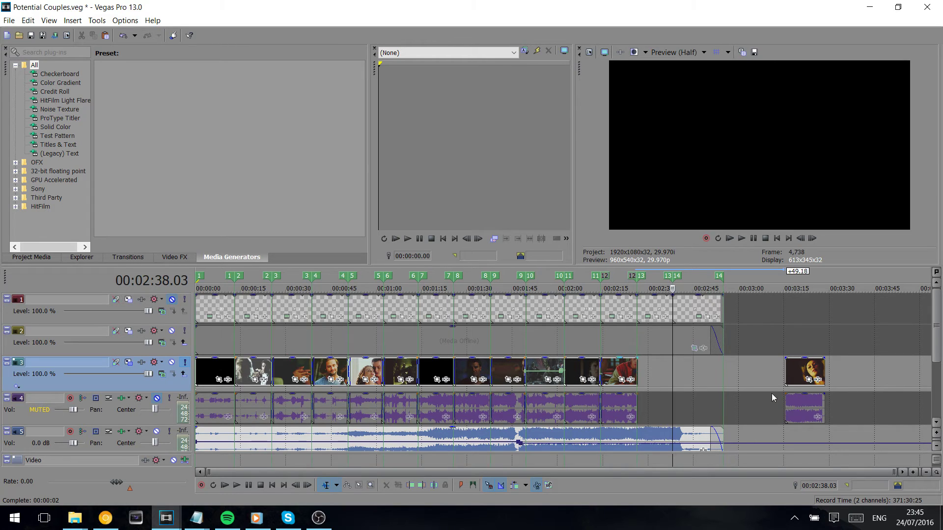
click(797, 370)
scroll(801, 368, up, 3)
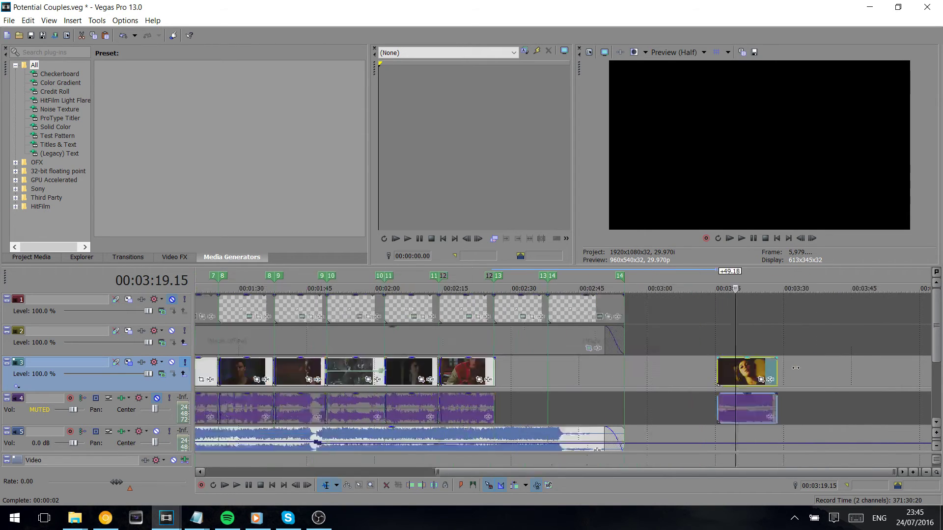
drag(615, 361, 646, 376)
scroll(616, 368, up, 5)
scroll(646, 376, down, 3)
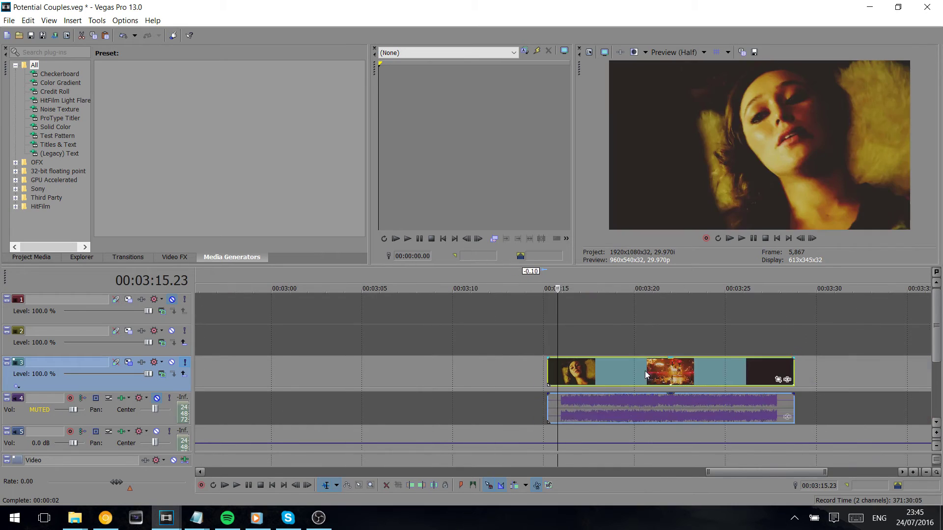
click(794, 366)
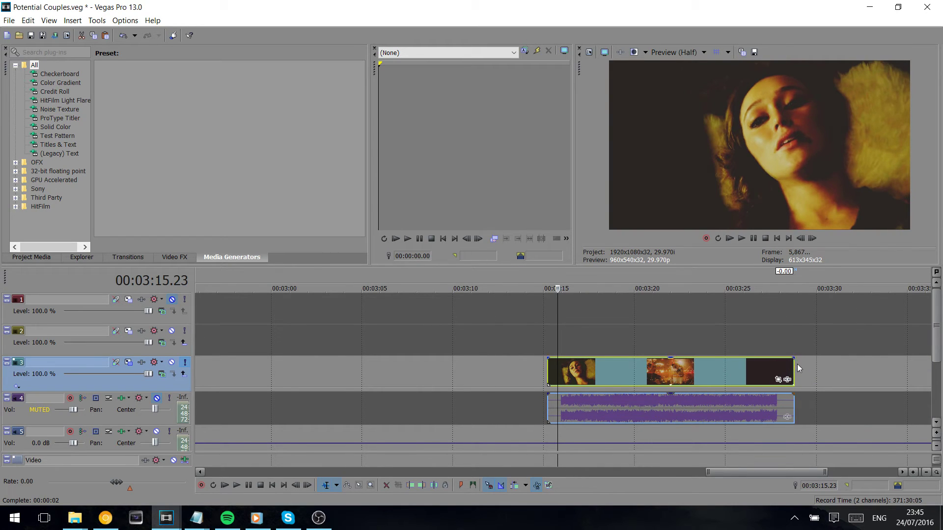
scroll(727, 374, down, 3)
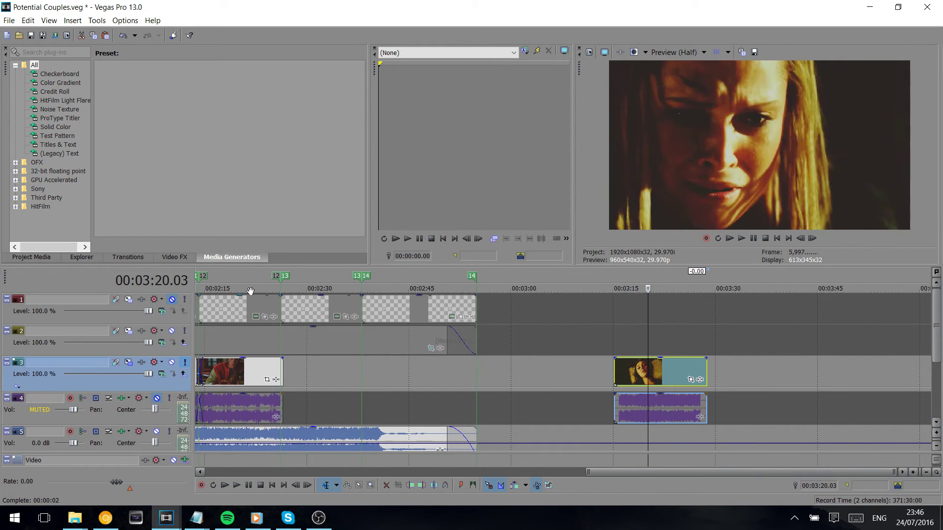
- Move the last clip and its audio earlier, overlapping the previous part with a 1.04 crossfade
drag(633, 382, 300, 380)
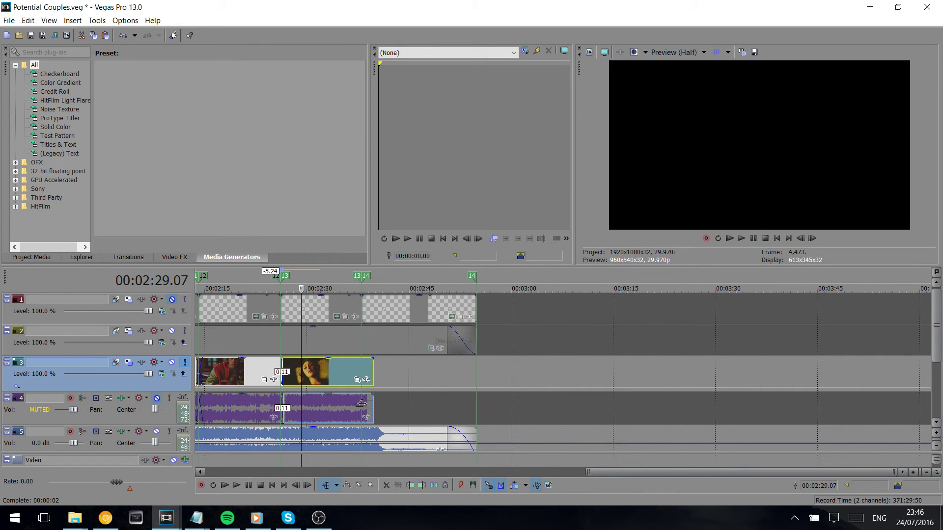
scroll(448, 399, up, 5)
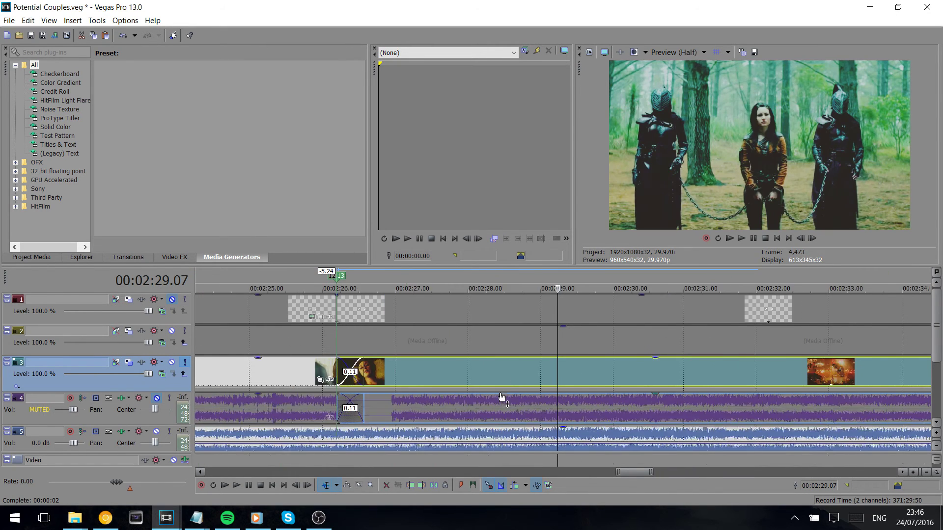
scroll(301, 417, up, 2)
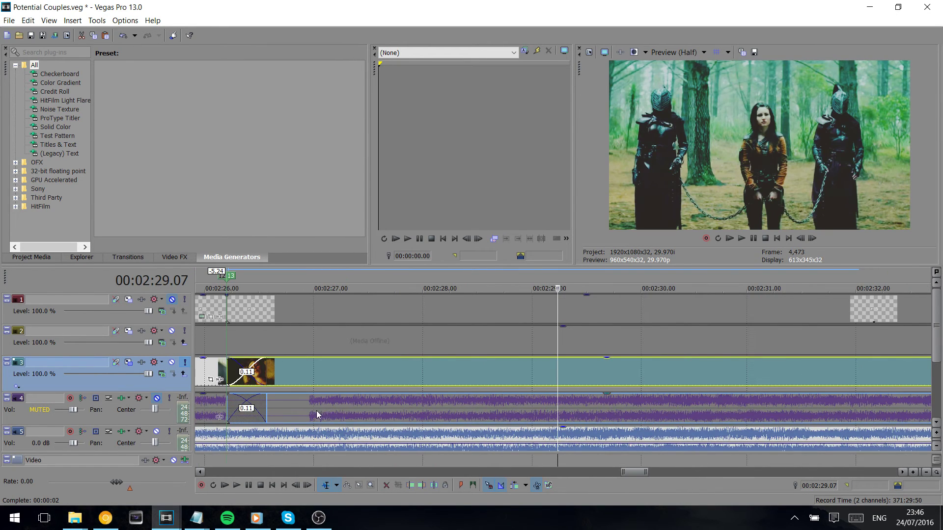
click(316, 410)
click(936, 422)
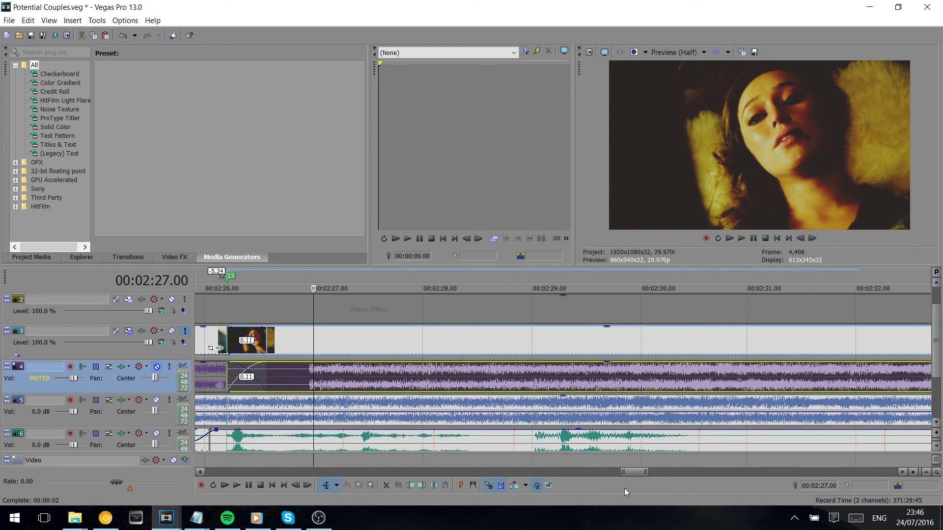
drag(632, 473, 624, 473)
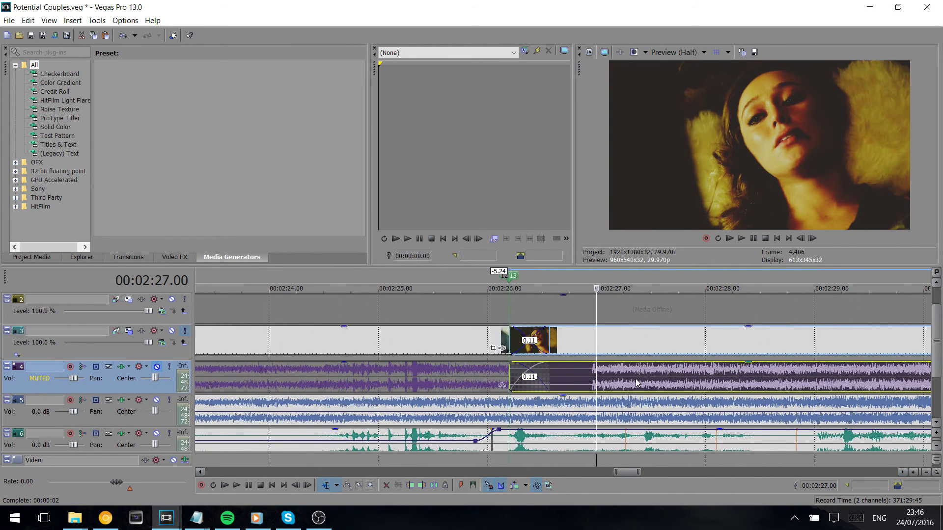
drag(636, 383, 546, 391)
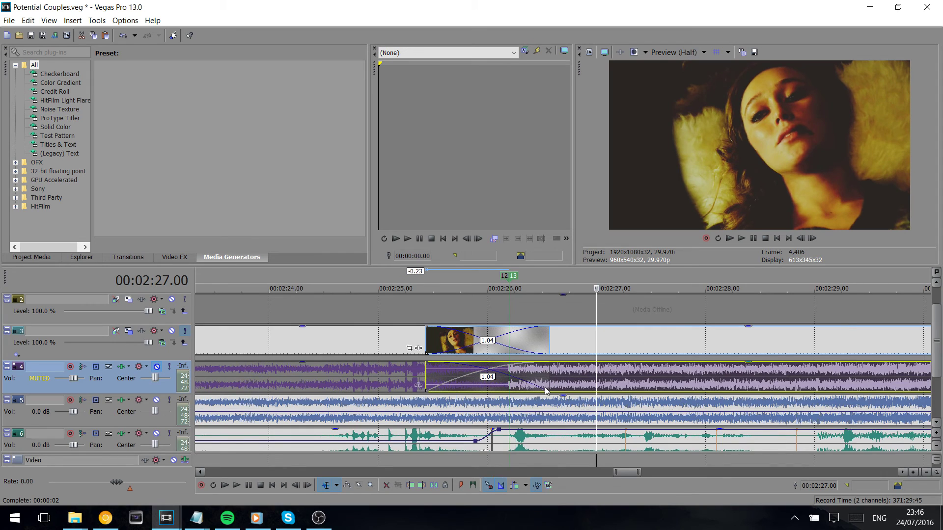
- Tune the crossfade near 2:26 to 0.19 seconds, previewing the transition along the way
scroll(546, 392, up, 3)
click(325, 379)
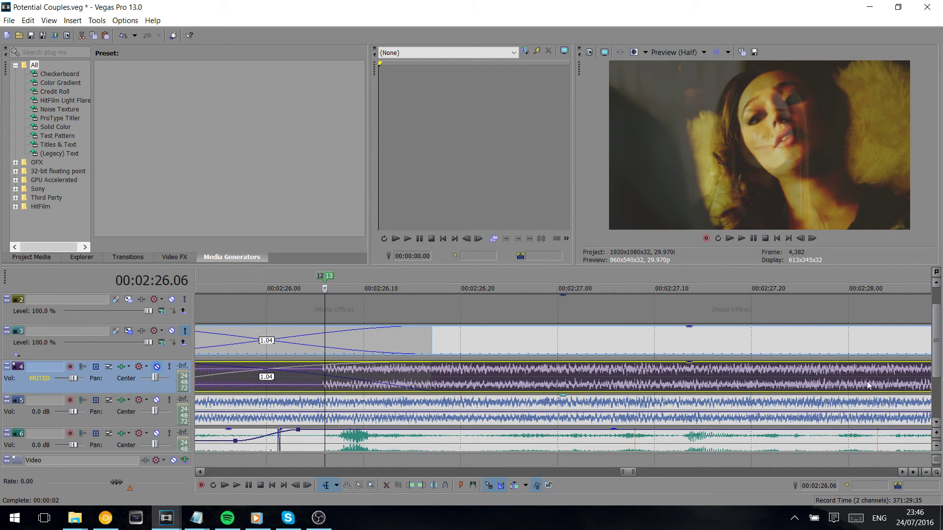
scroll(859, 387, down, 8)
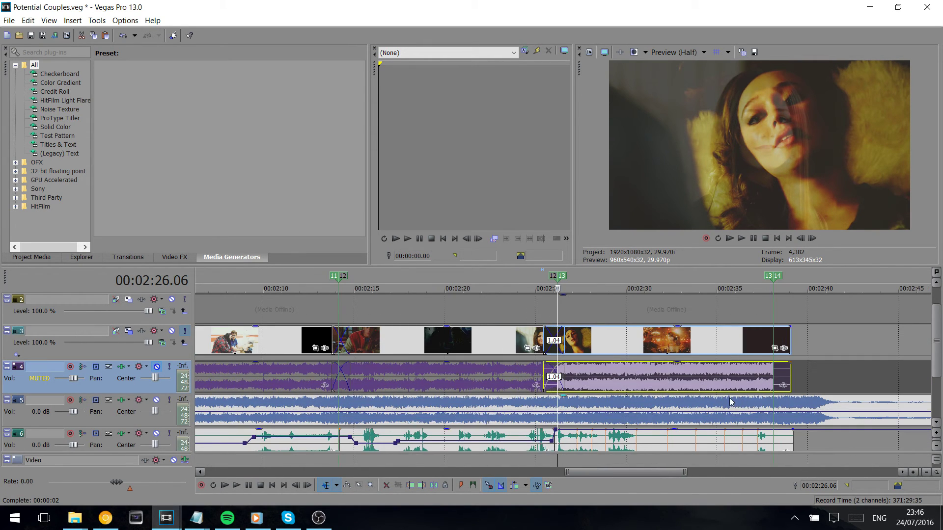
scroll(565, 376, up, 3)
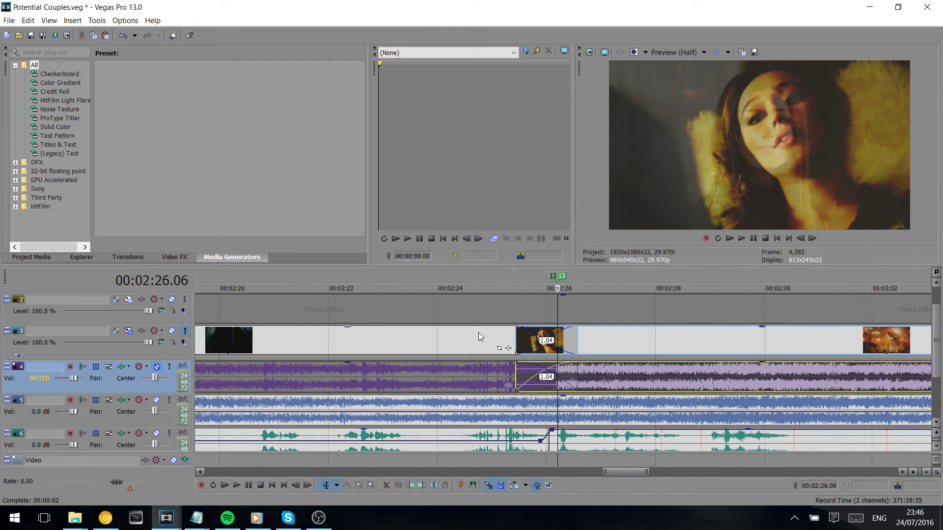
click(517, 340)
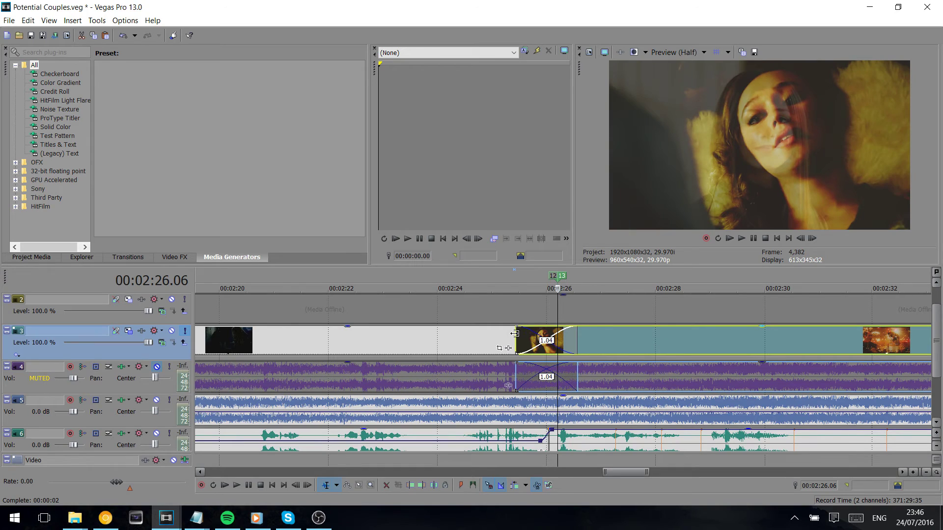
drag(515, 335, 543, 335)
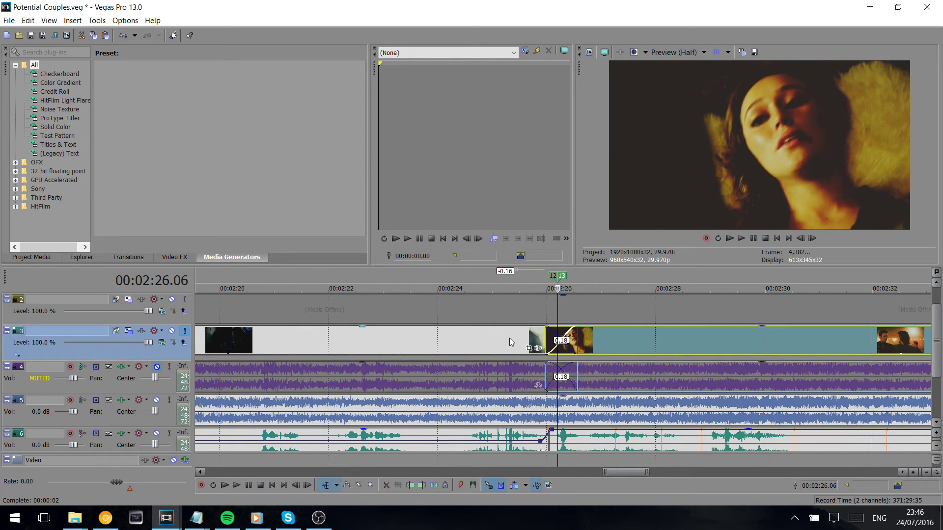
click(496, 339)
key(space)
click(550, 339)
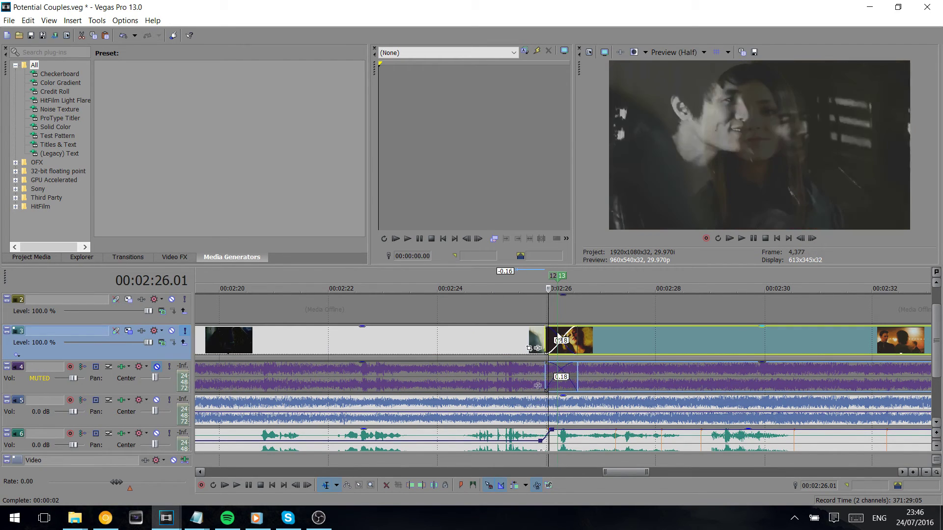
drag(550, 336, 545, 334)
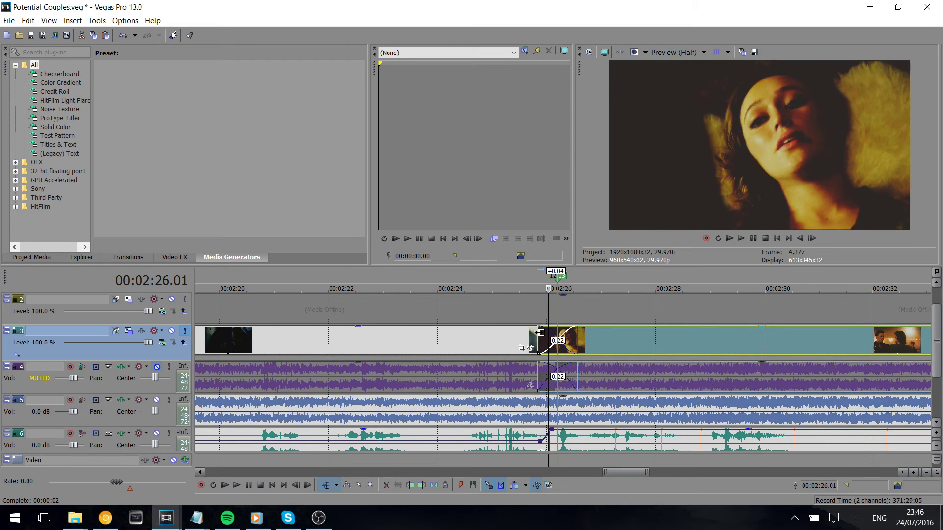
click(520, 343)
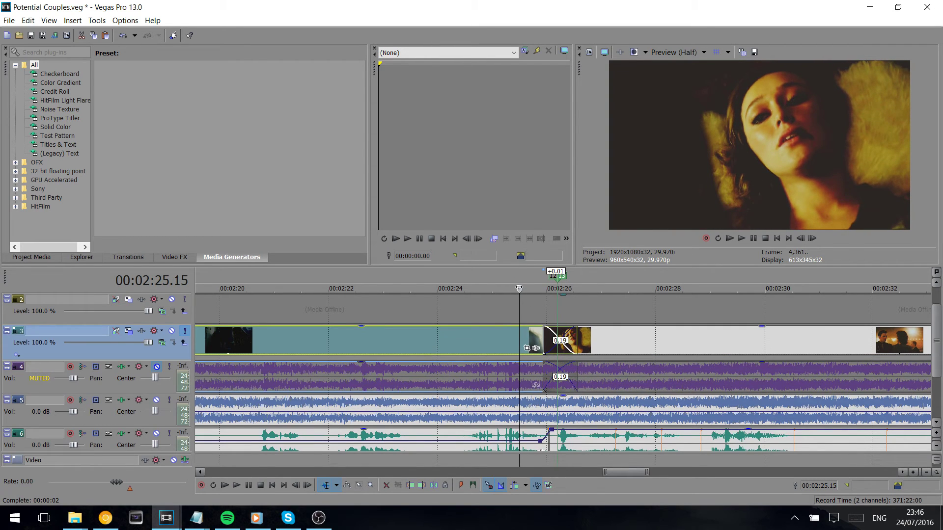
- Loop-play 2:25.06 to 2:27.17 to check the crossfade, then stop with the playhead at 2:29.04
drag(502, 280, 632, 280)
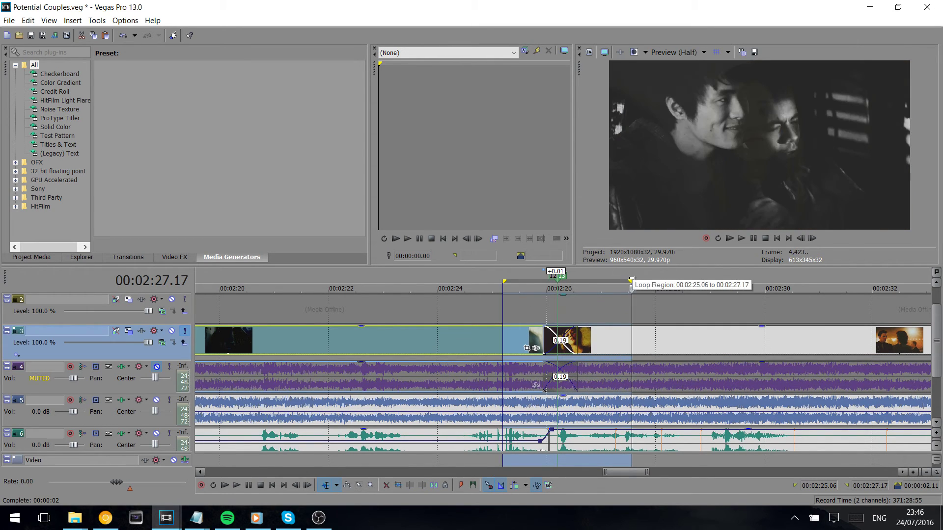
key(space)
scroll(657, 310, up, 2)
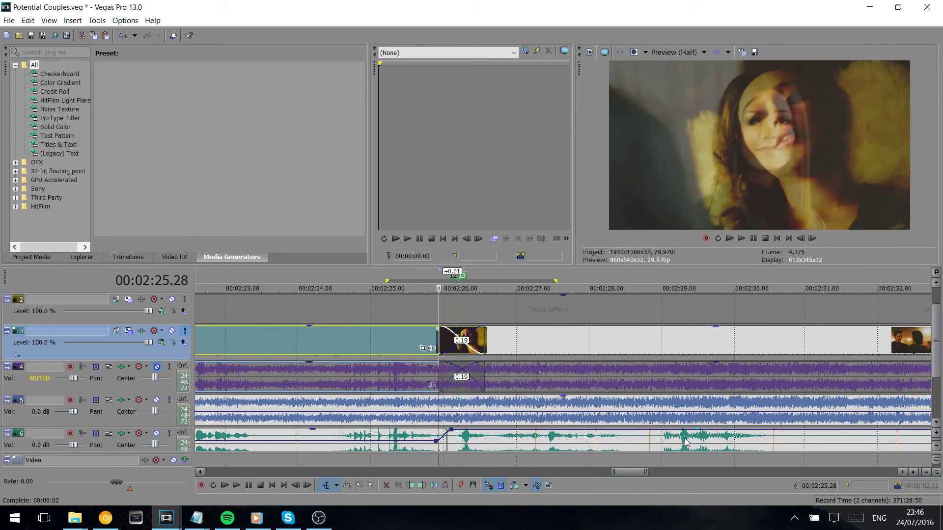
key(space)
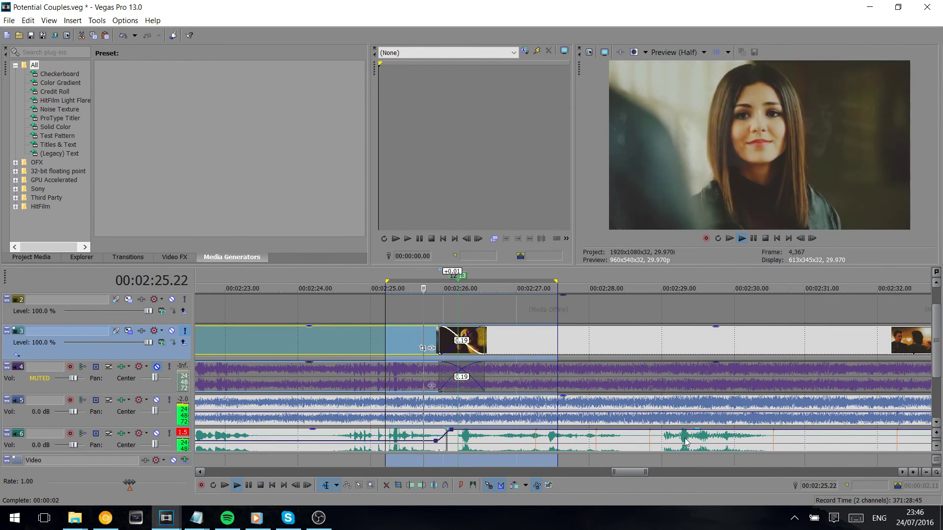
key(space)
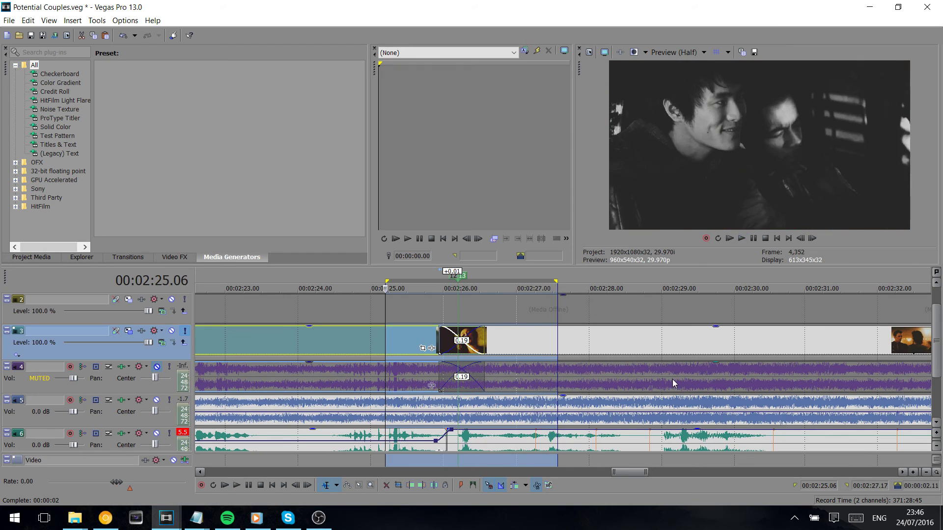
click(673, 379)
scroll(672, 380, down, 5)
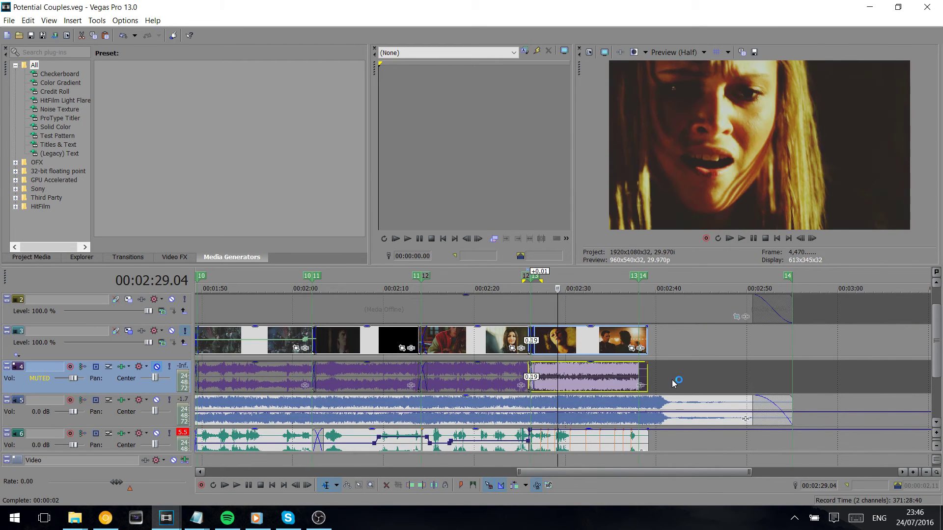
- Insert a video track above track 3 and drop the (Legacy) Text Default Text preset onto it
scroll(672, 380, down, 4)
right_click(615, 332)
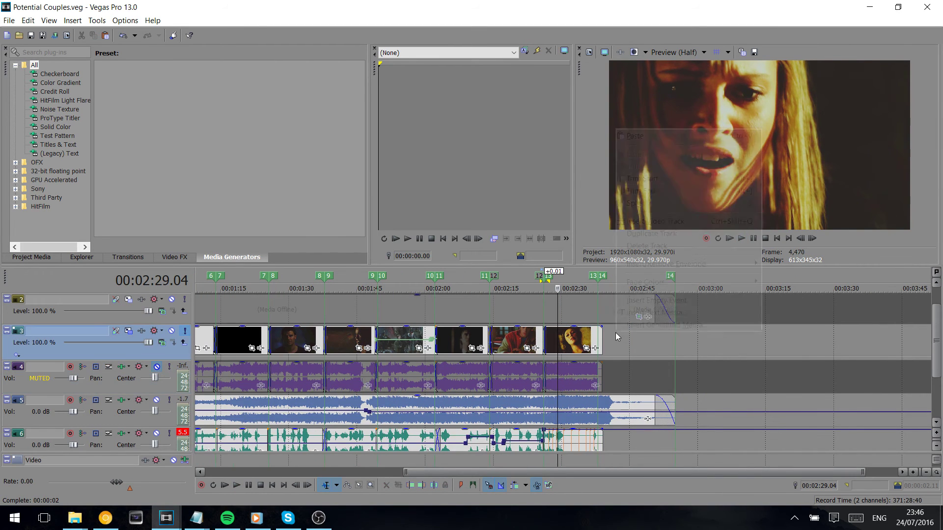
click(655, 222)
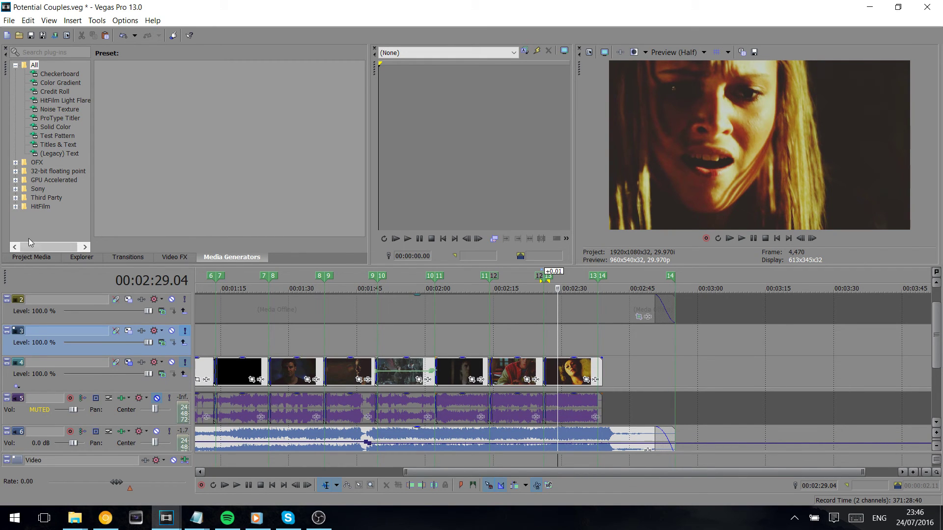
click(54, 153)
drag(133, 69, 549, 335)
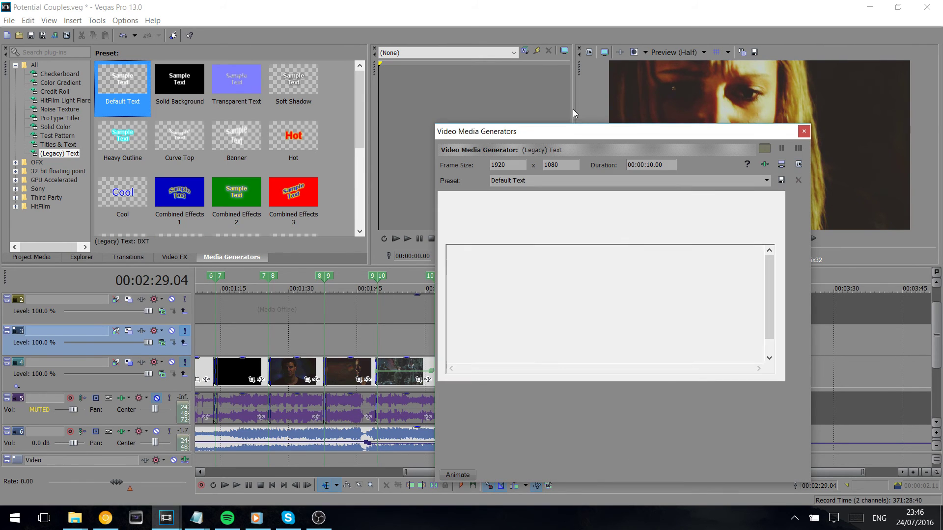
- Replace the Sample Text placeholder with the creator's username in capitals
drag(565, 131, 261, 133)
drag(393, 358, 405, 264)
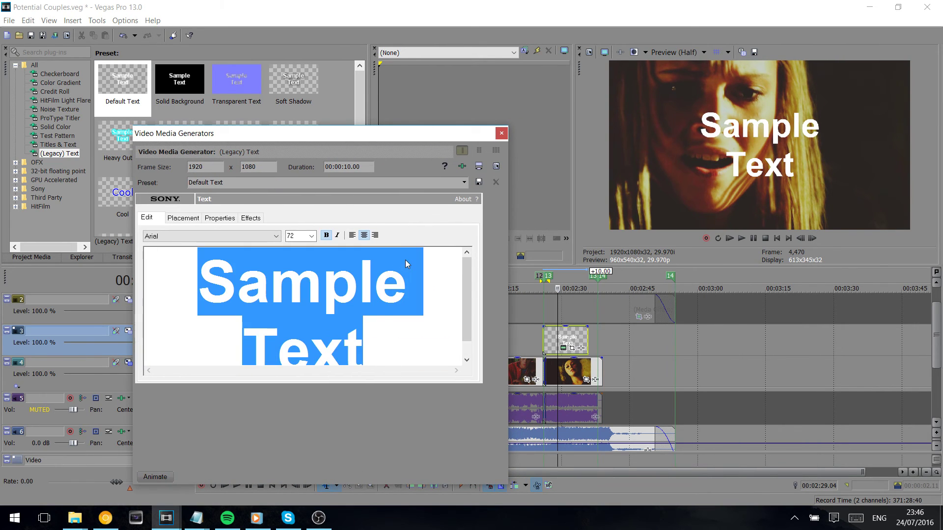
text(xfoxy)
key(BackSpace)
key(BackSpace)
key(BackSpace)
key(BackSpace)
key(BackSpace)
text(X)
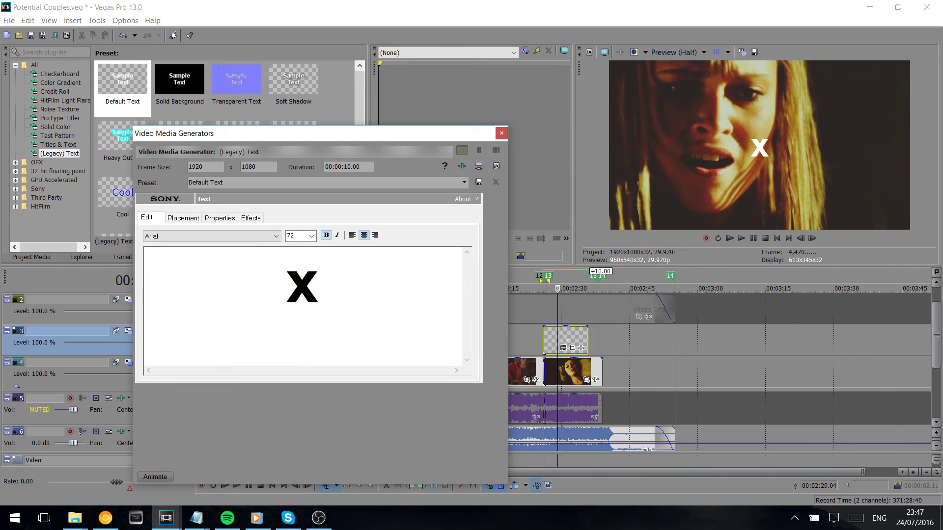
text(FOXYAMANDA11)
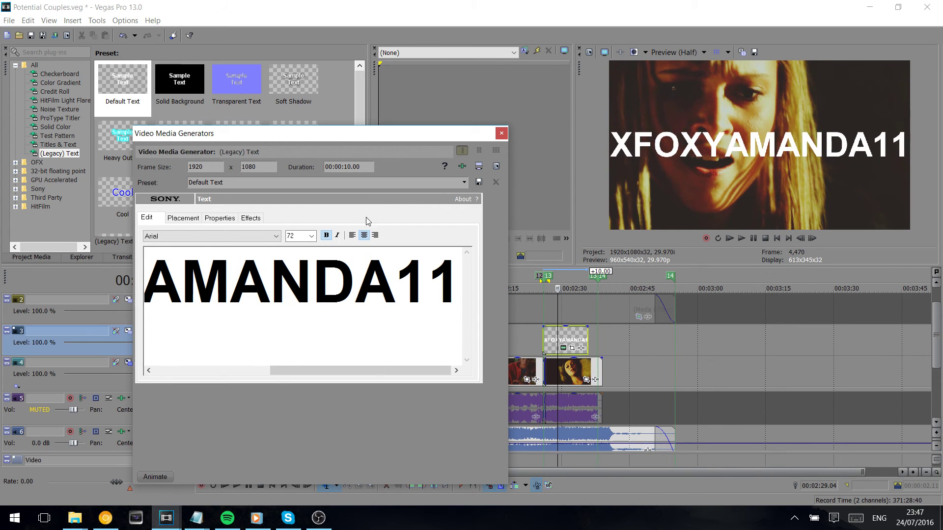
- Turn off Bold and set the username text's font size to 26
click(326, 235)
double_click(294, 236)
text(26)
key(Return)
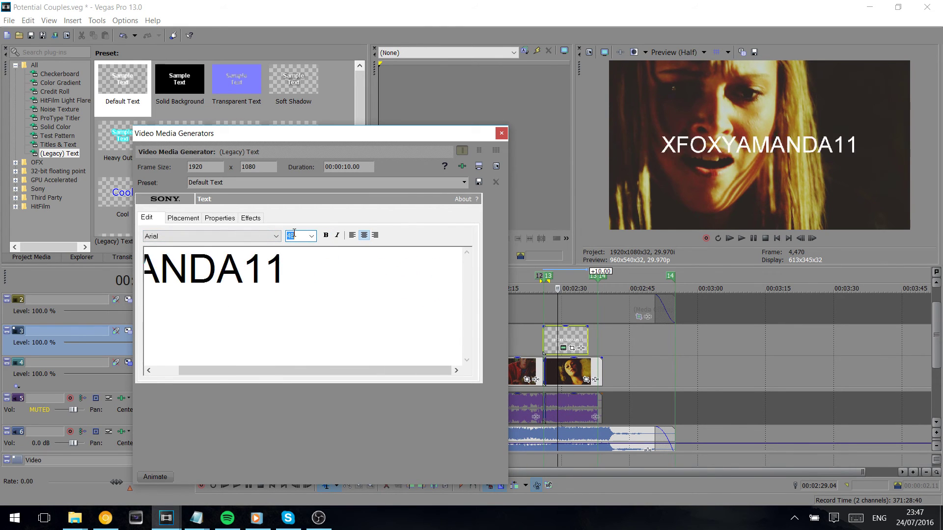
scroll(294, 235, down, 6)
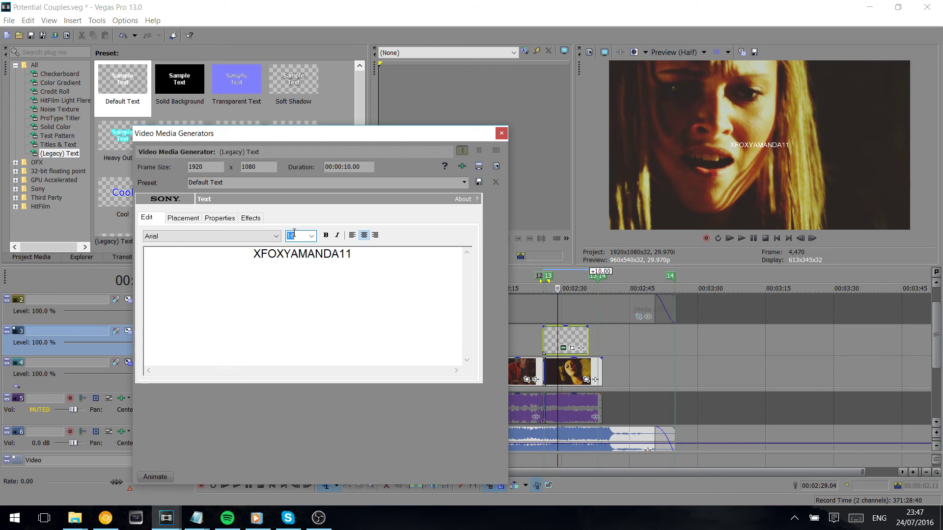
click(573, 348)
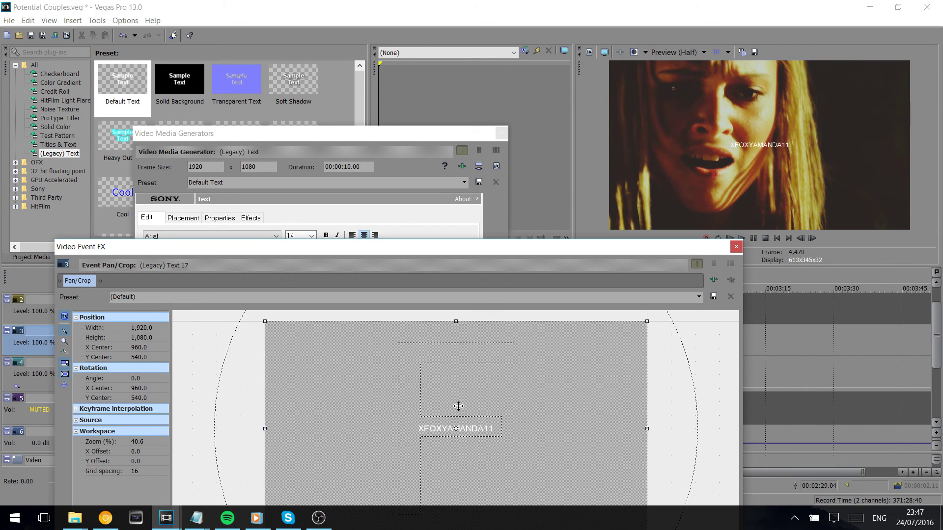
- Move the username text to the bottom-right corner via Pan/Crop and close the text settings windows
drag(459, 406, 363, 385)
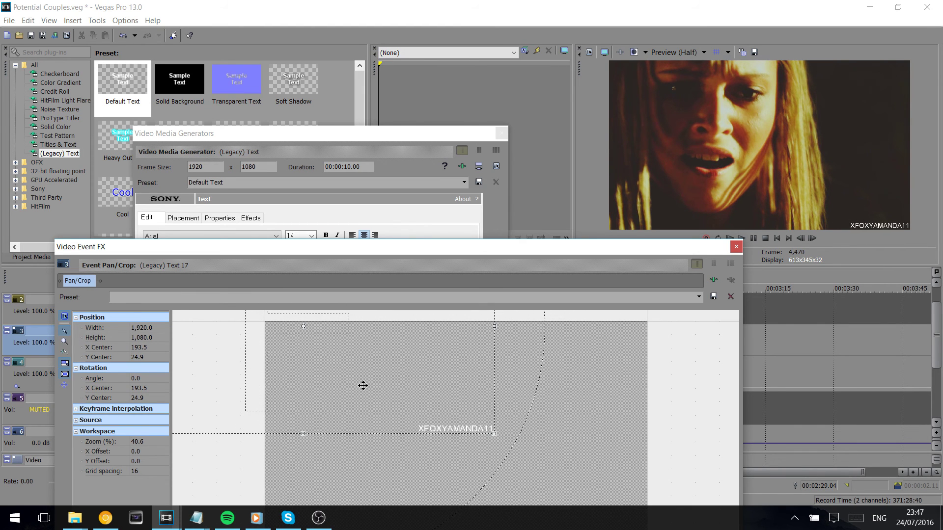
click(736, 246)
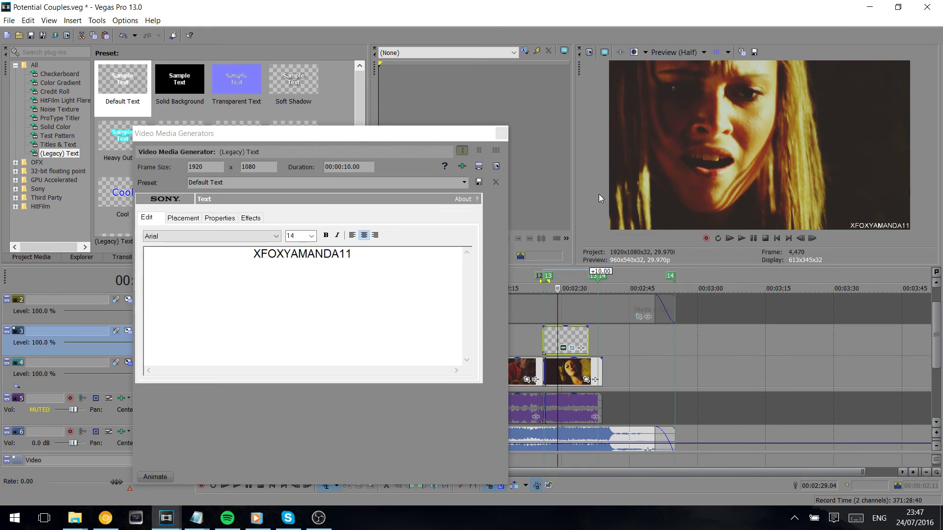
click(502, 133)
click(568, 340)
- Paste a copy of the watermark text event over the previous part
click(491, 341)
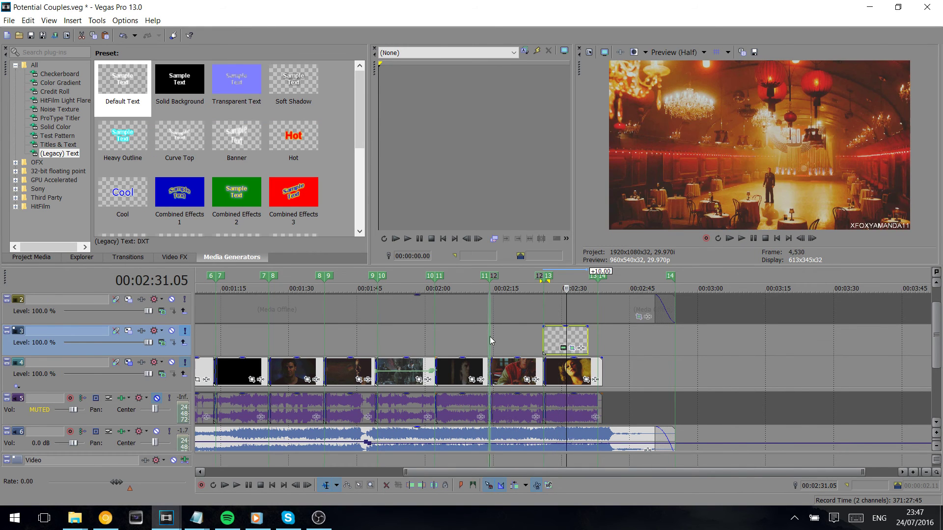
key(ctrl+v)
click(570, 230)
click(514, 339)
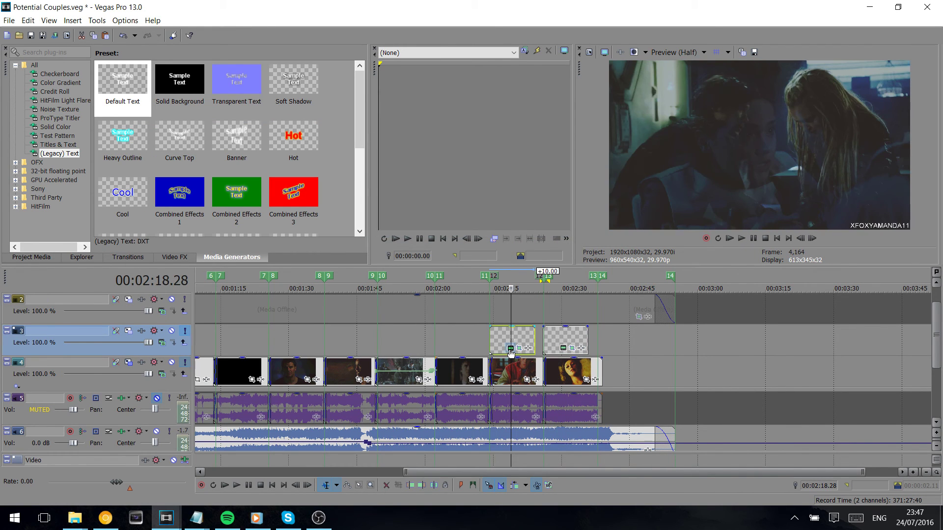
click(511, 349)
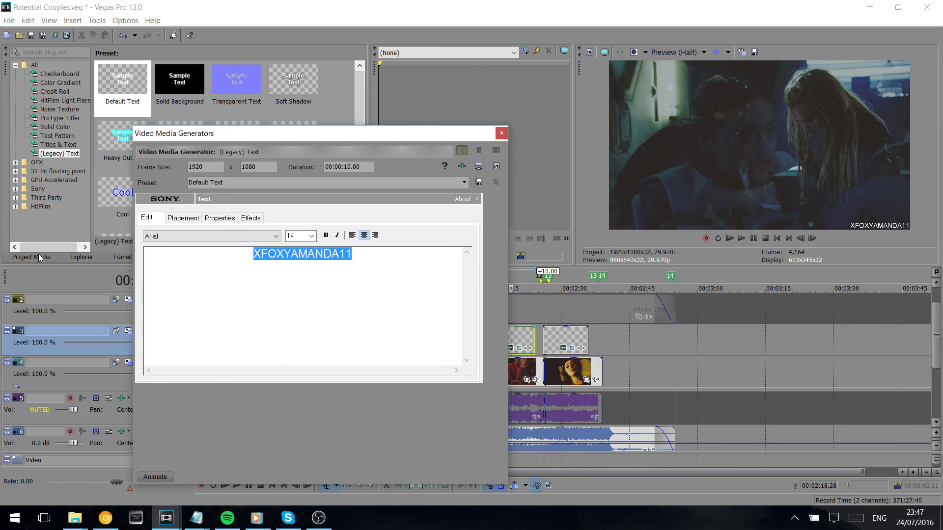
- Change the pasted event's text to USERNAME GOES HERE
text(user)
text(SERNAME GOES HERE)
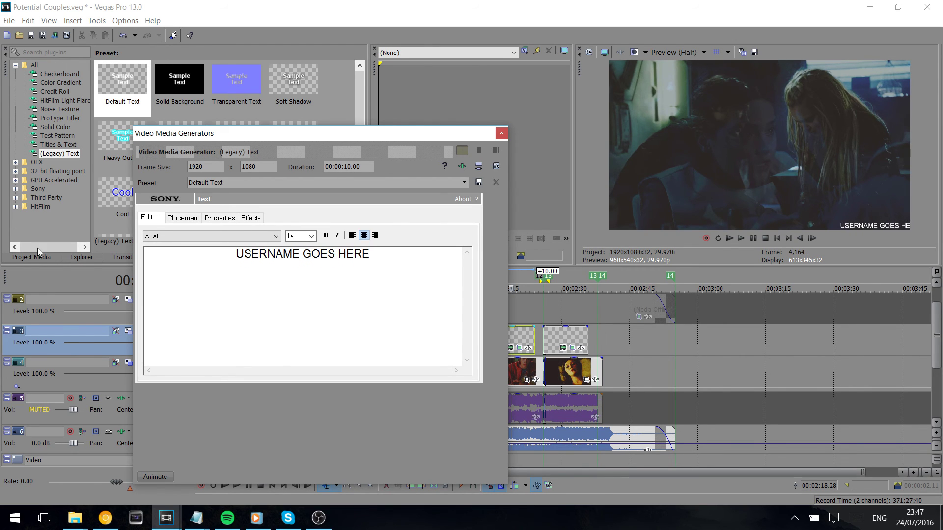
click(501, 132)
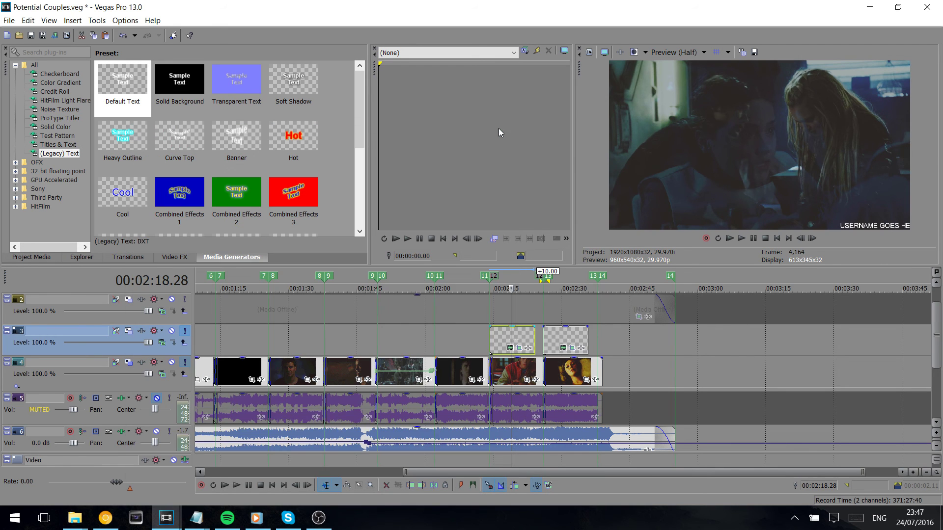
scroll(623, 326, down, 3)
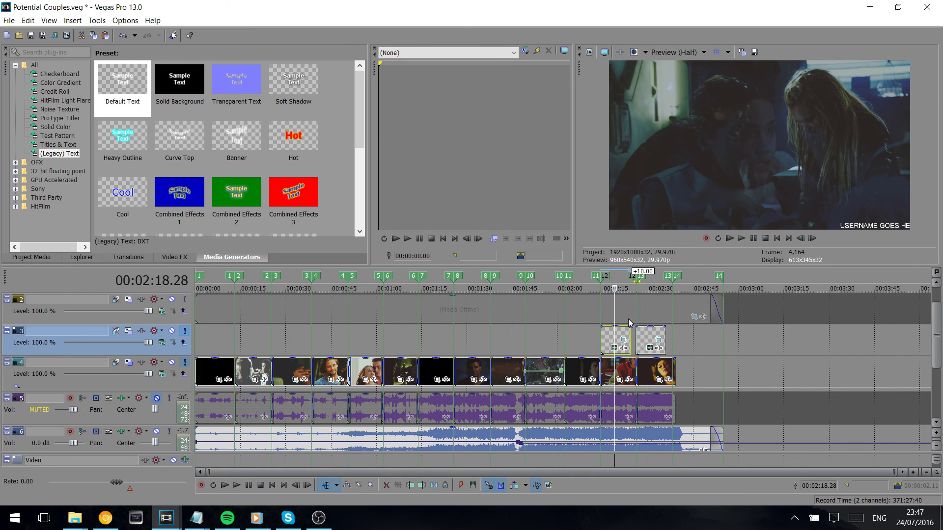
scroll(938, 351, down, 1)
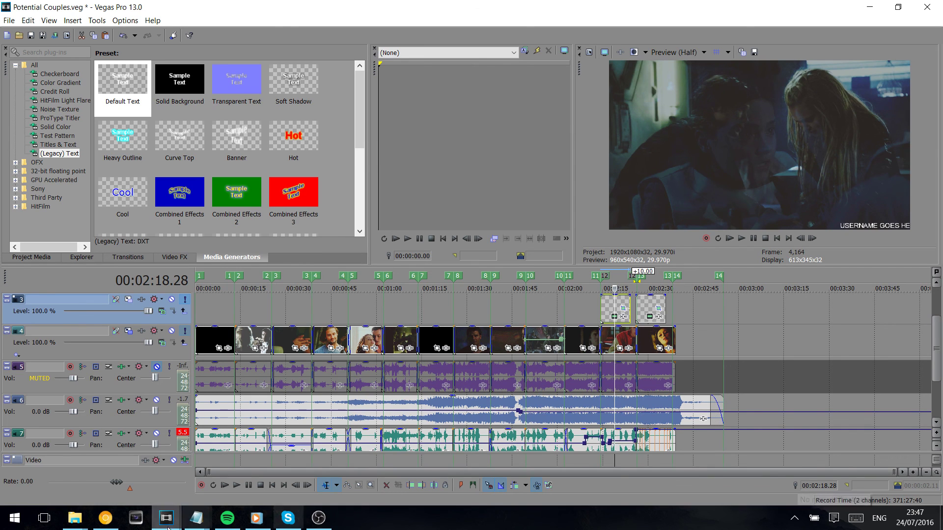
- Bring the Collabs How To.veg project forward and jump to its PART 3 title clip
mouse_move(137, 521)
click(203, 477)
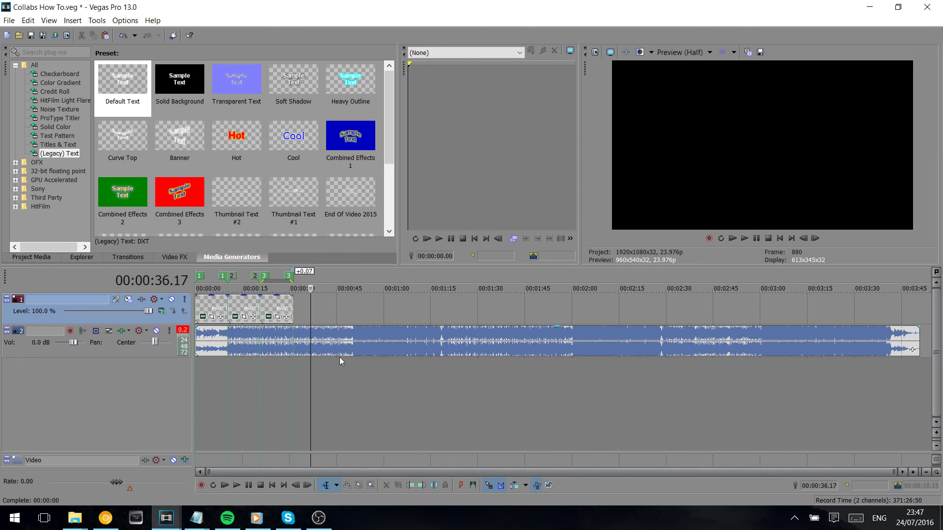
click(268, 306)
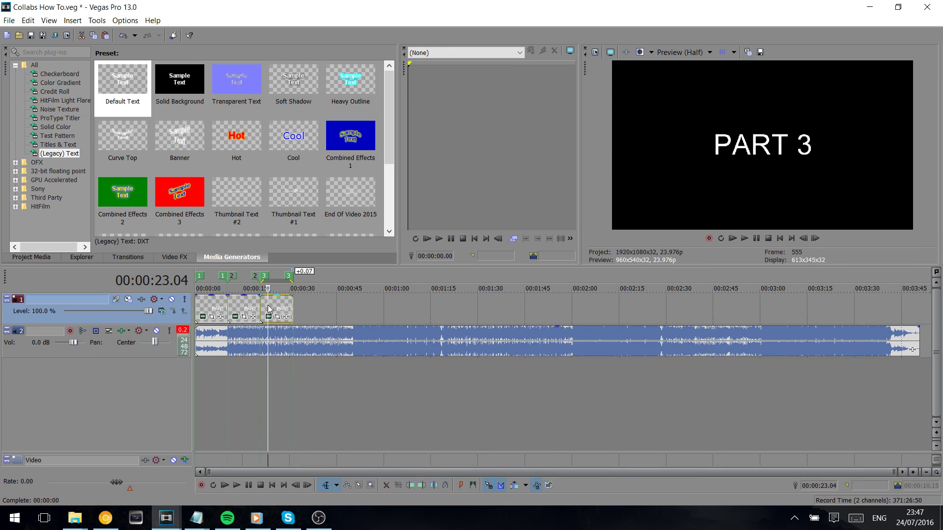